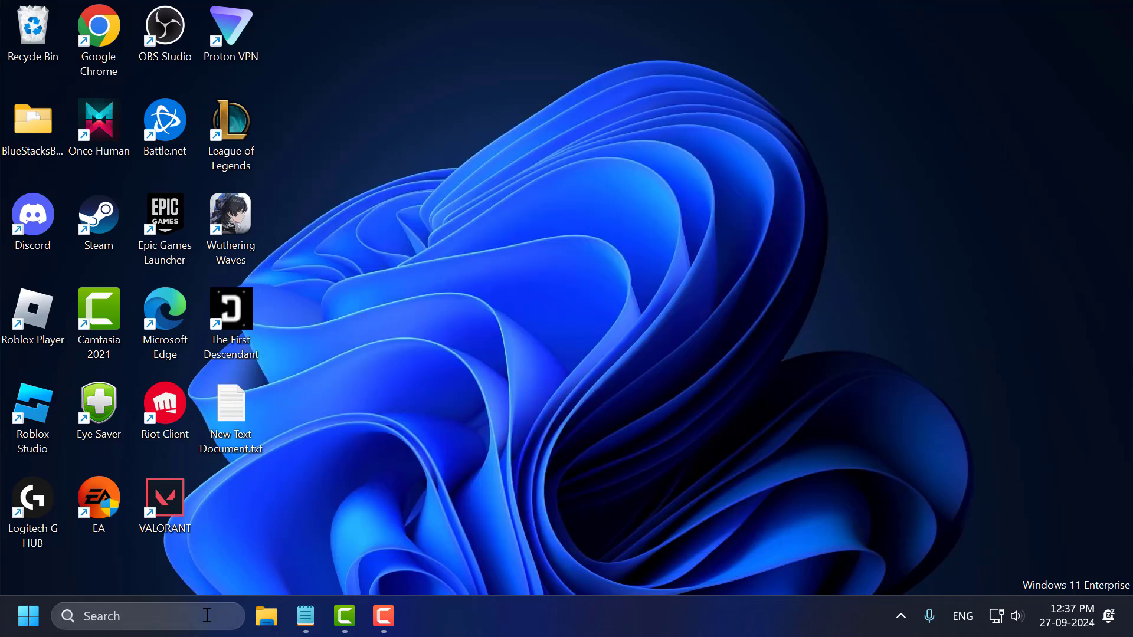
Leave the Display page stuck at 640 × 480 and bring up Windows search
left_click(207, 615)
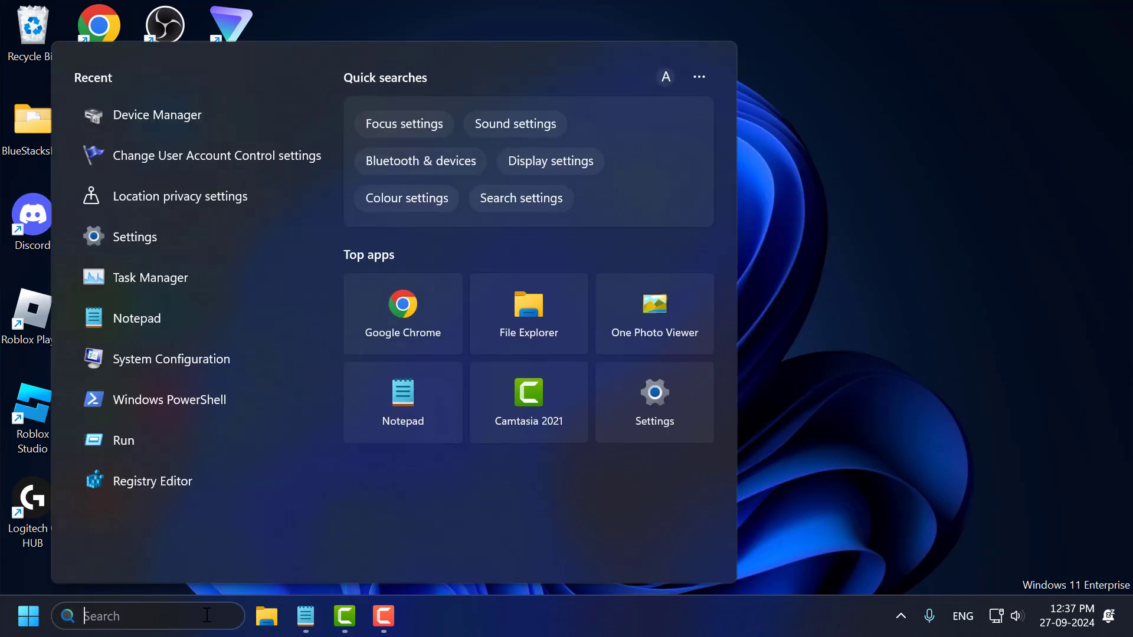
Open Device Manager via search and select the NVIDIA GeForce GT 710 under Display adaptors
type("de")
left_click(207, 169)
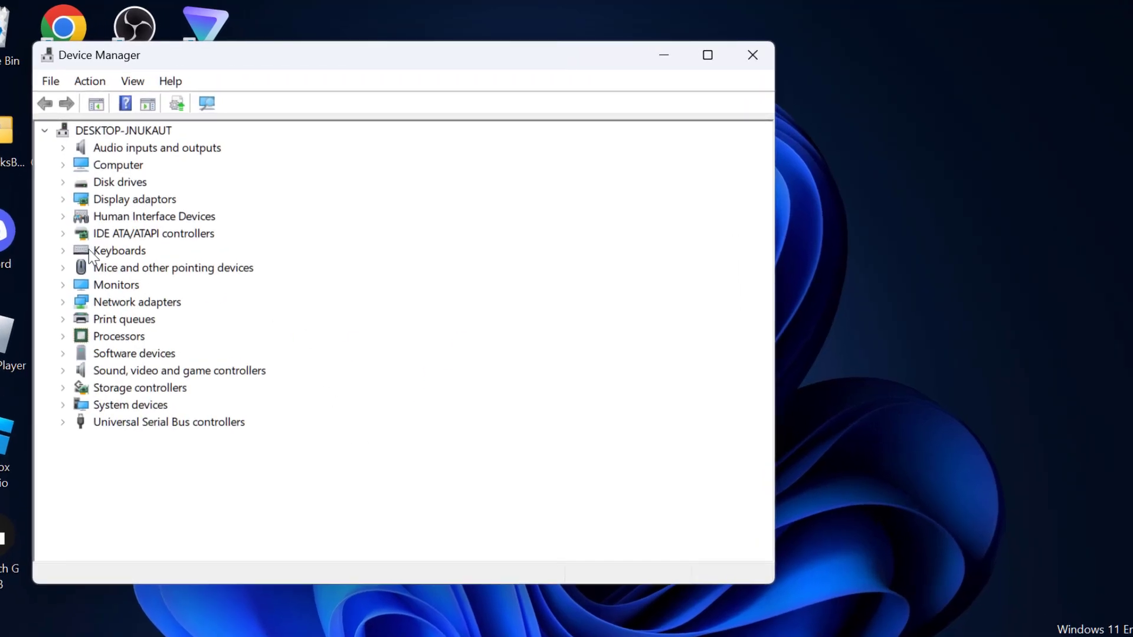
left_click(63, 199)
left_click(130, 201)
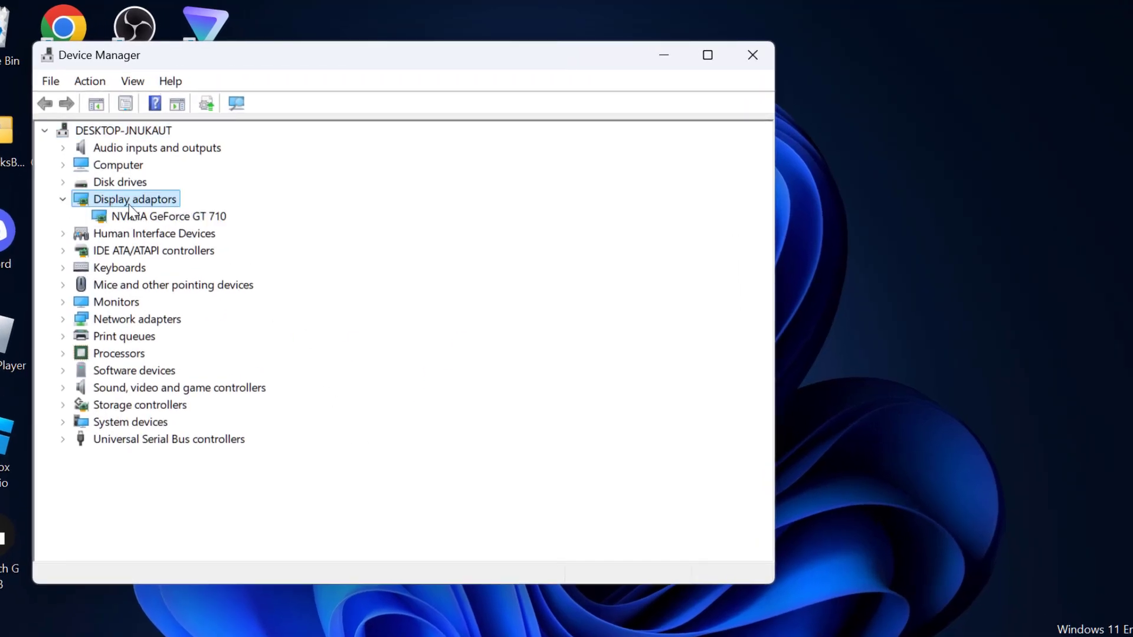
left_click(164, 216)
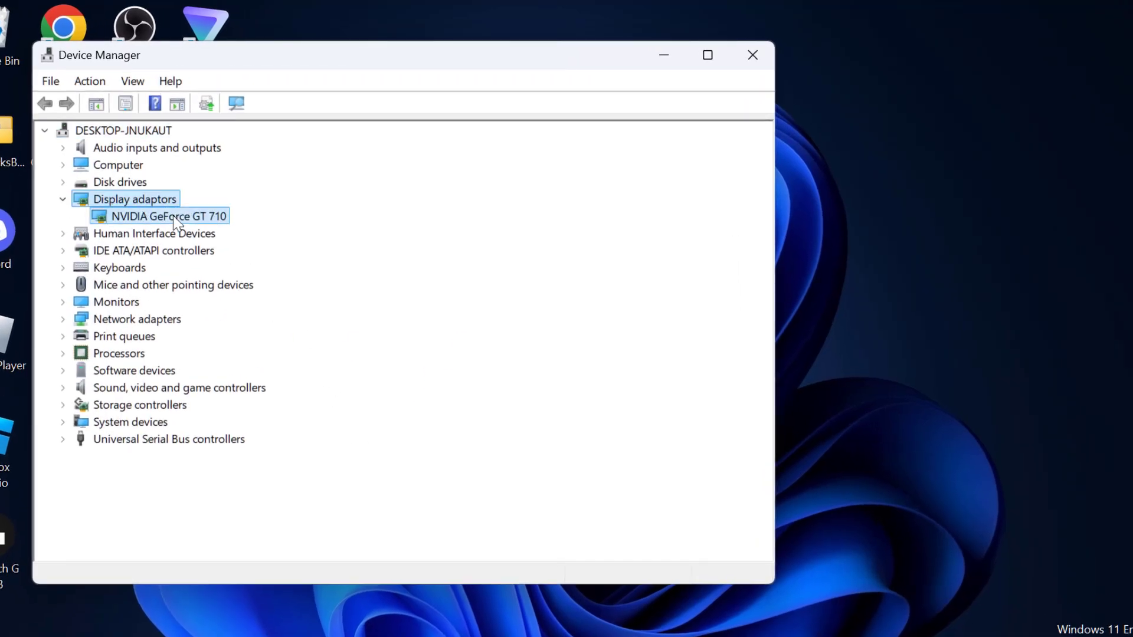
Search automatically for a better GT 710 driver, then look for newer drivers on Windows Update
right_click(137, 221)
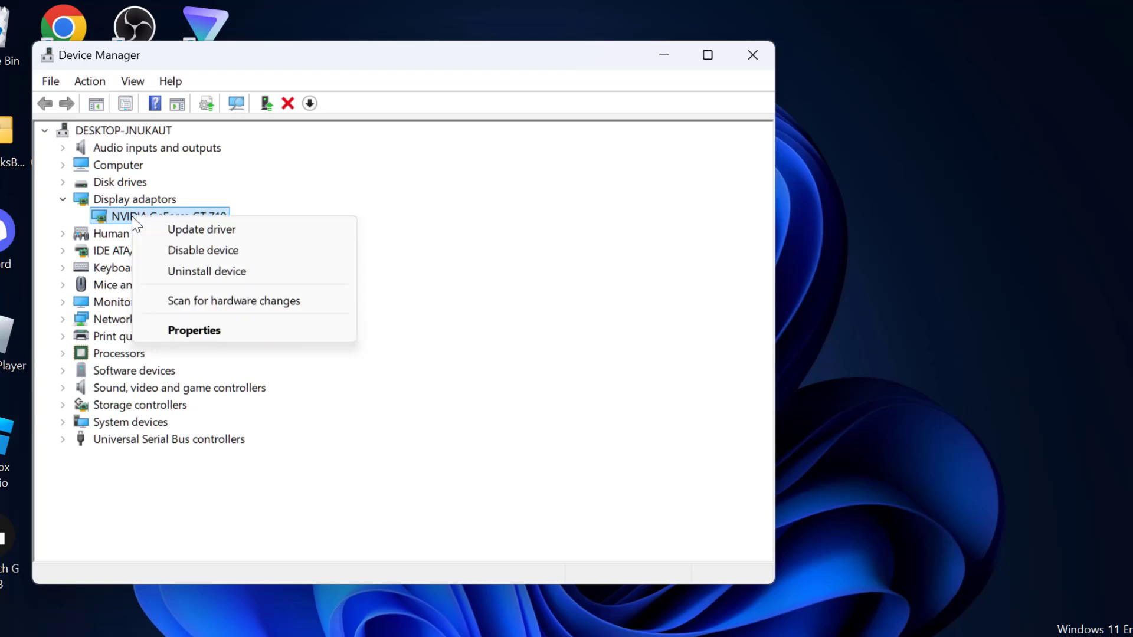
left_click(221, 238)
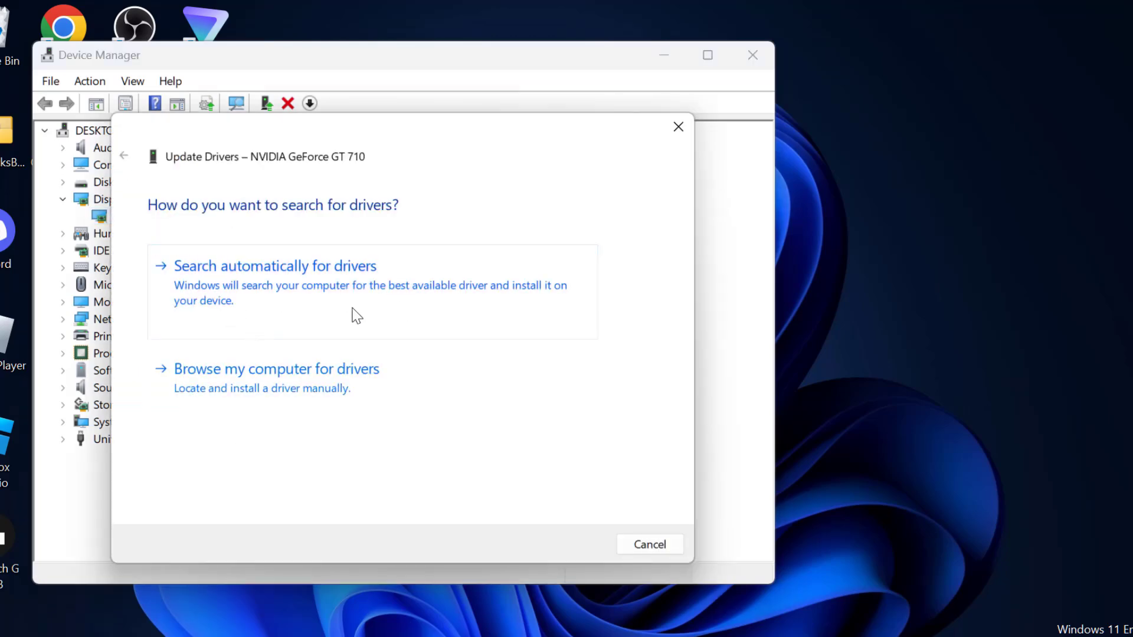
left_click(320, 294)
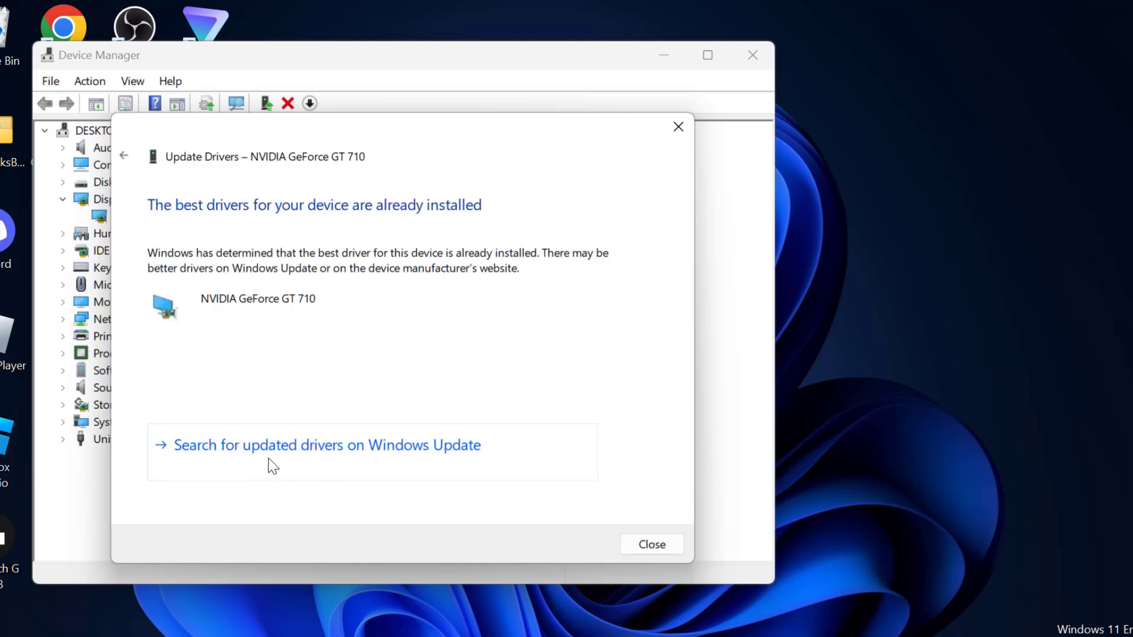
left_click(424, 453)
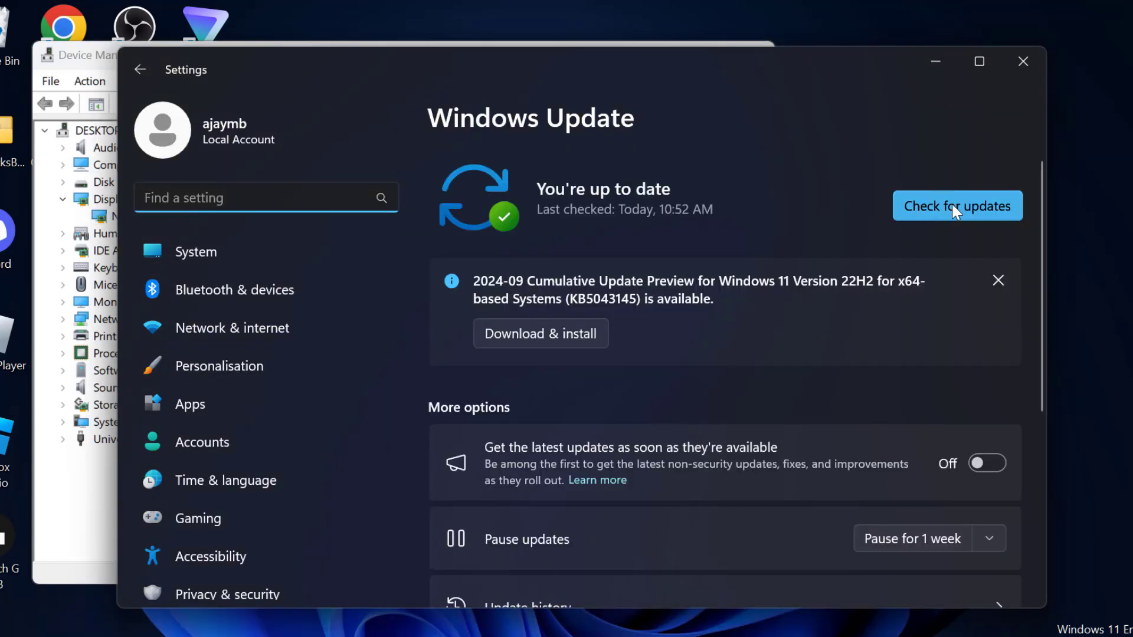
Recheck Windows Update, which reports up to date, then close Settings and minimize Device Manager
left_click(956, 212)
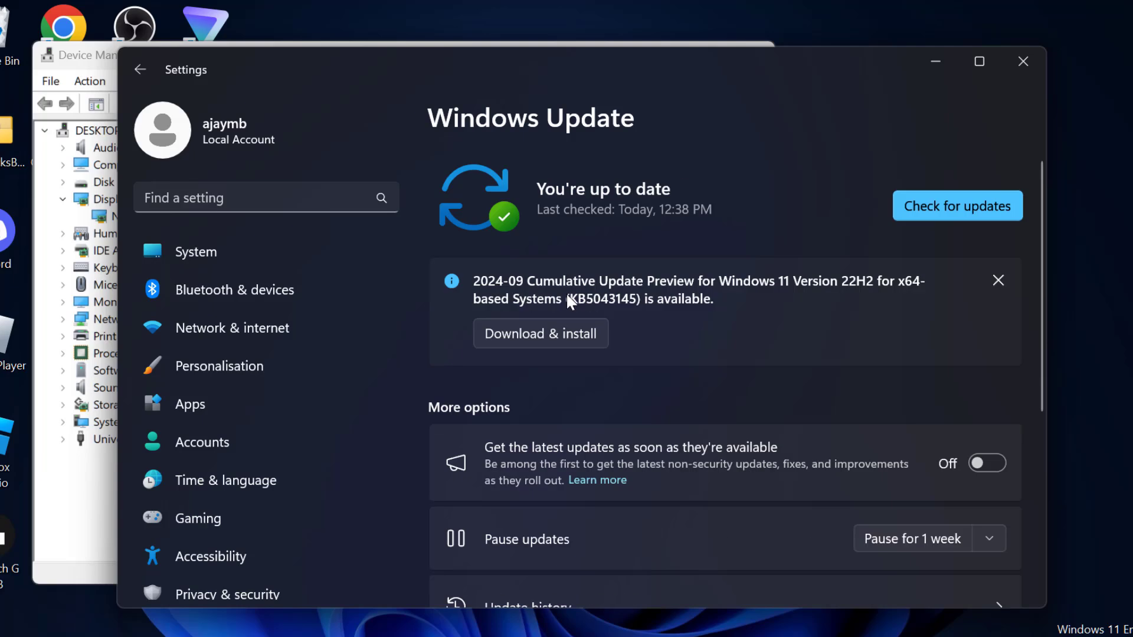
left_click(1015, 66)
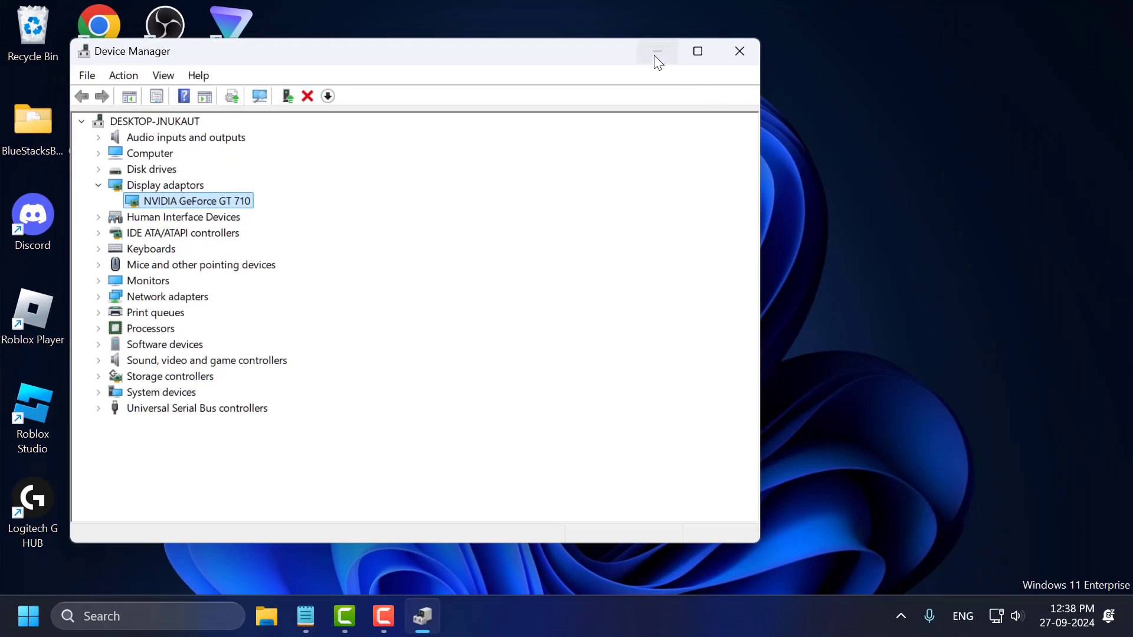
left_click(656, 59)
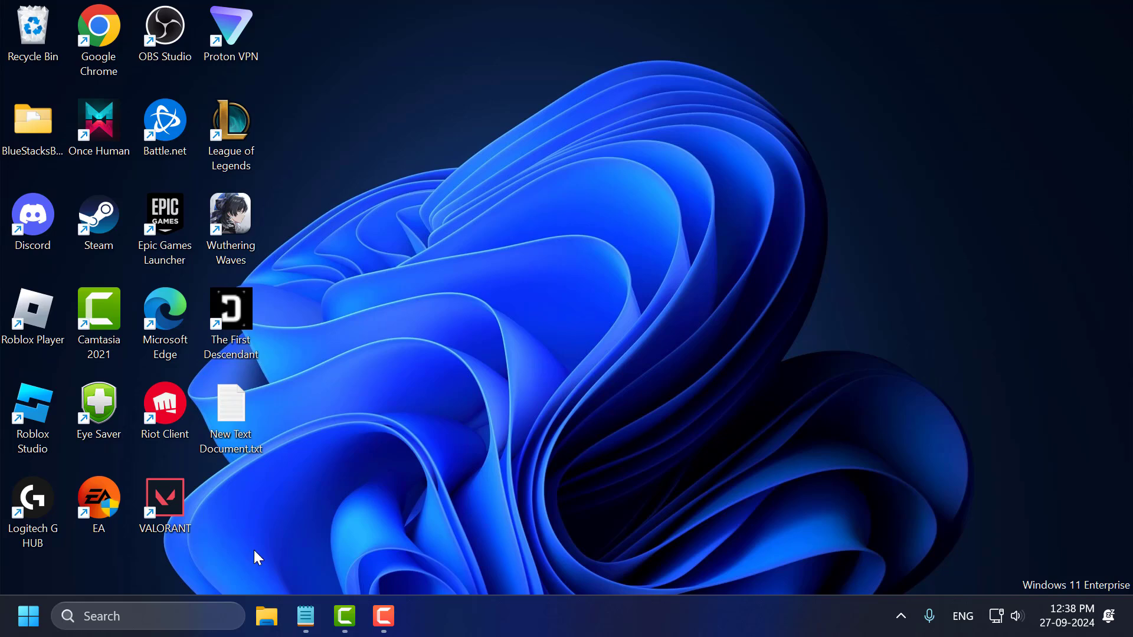
Reopen Device Manager and select the NVIDIA GeForce GT 710 under Display adaptors
left_click(217, 623)
type("de")
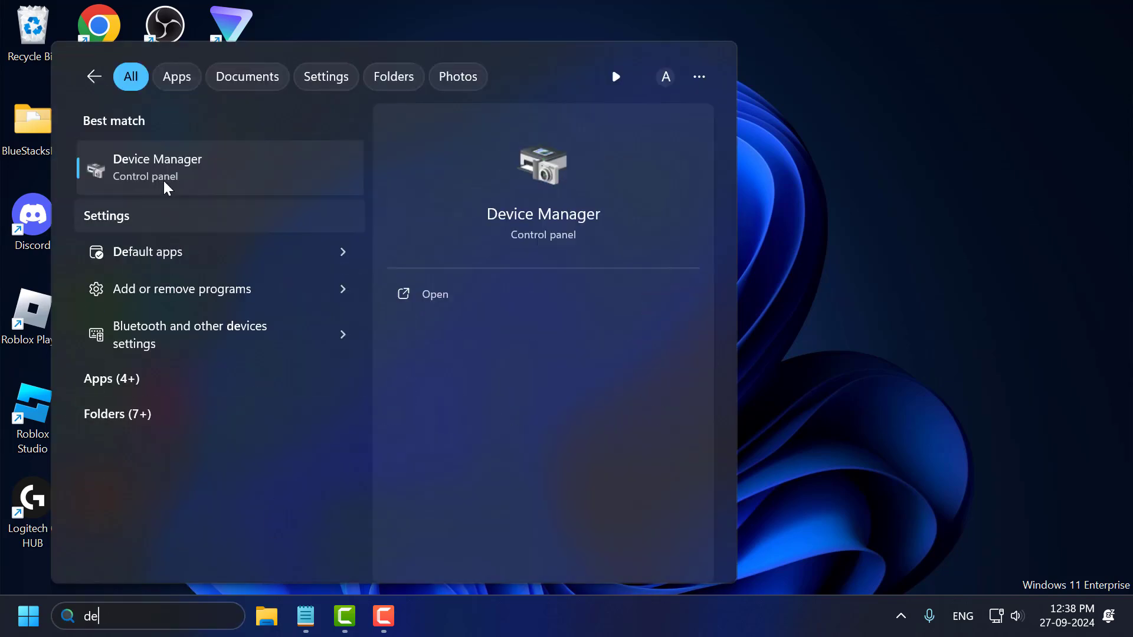
left_click(241, 165)
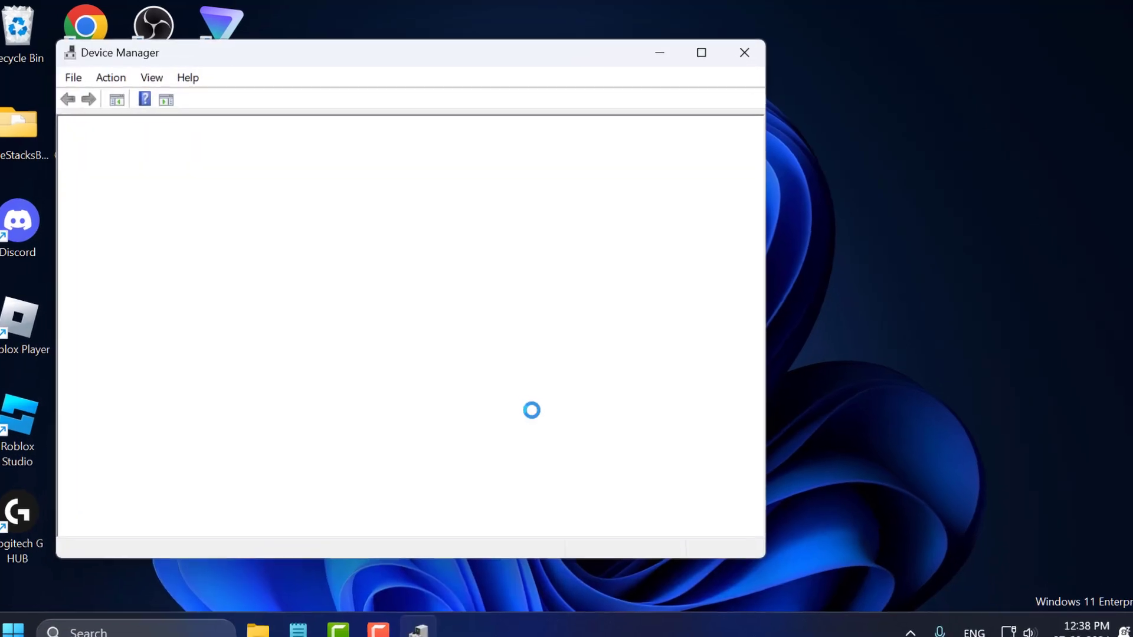
left_click(63, 199)
left_click(101, 201)
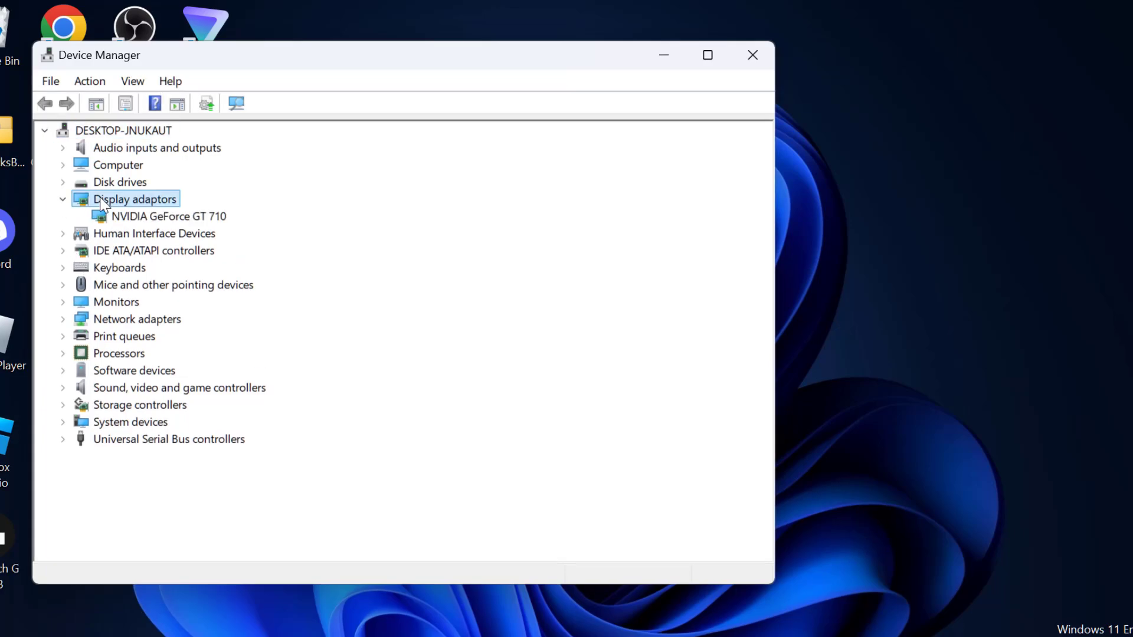
left_click(144, 218)
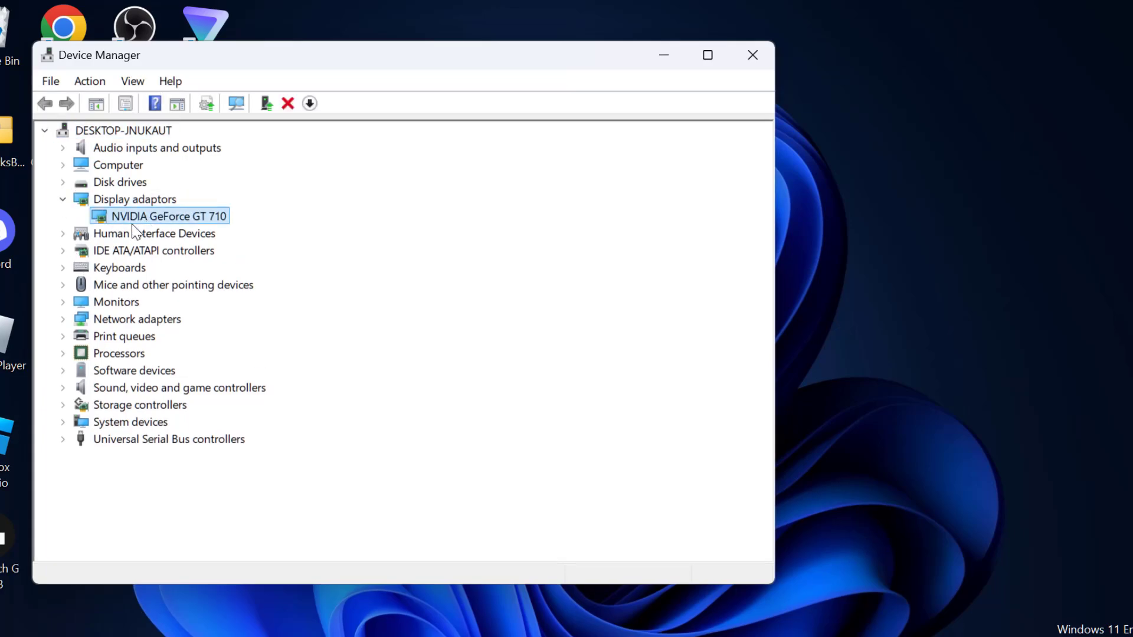
Reinstall the GT 710 driver by picking NVIDIA GeForce GT 710 from the local driver list
right_click(132, 224)
left_click(188, 238)
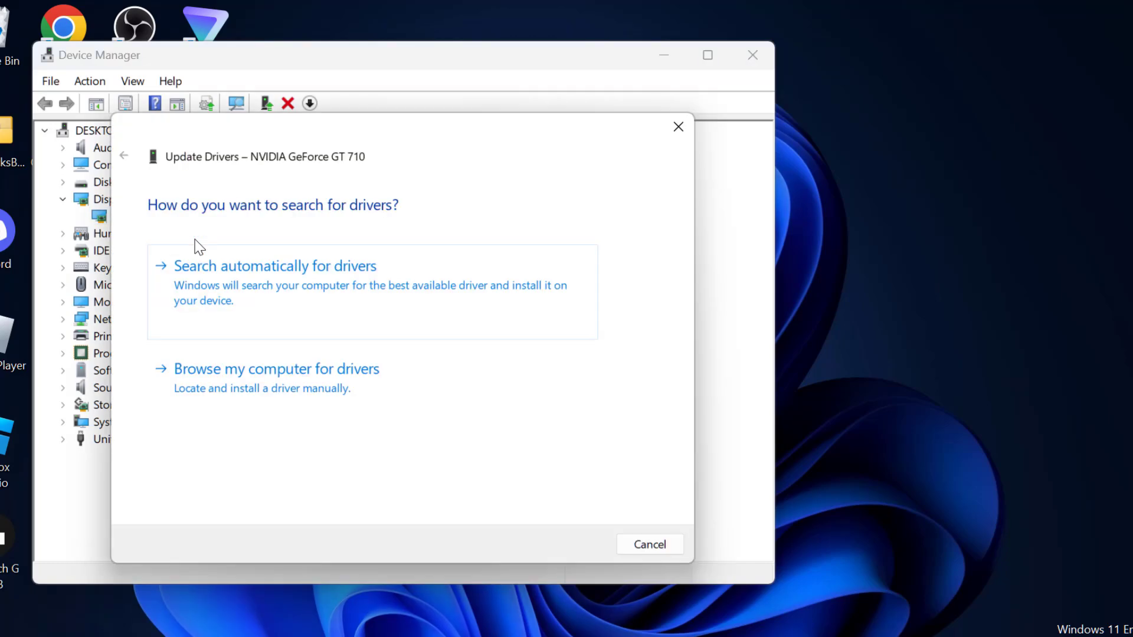
left_click(344, 405)
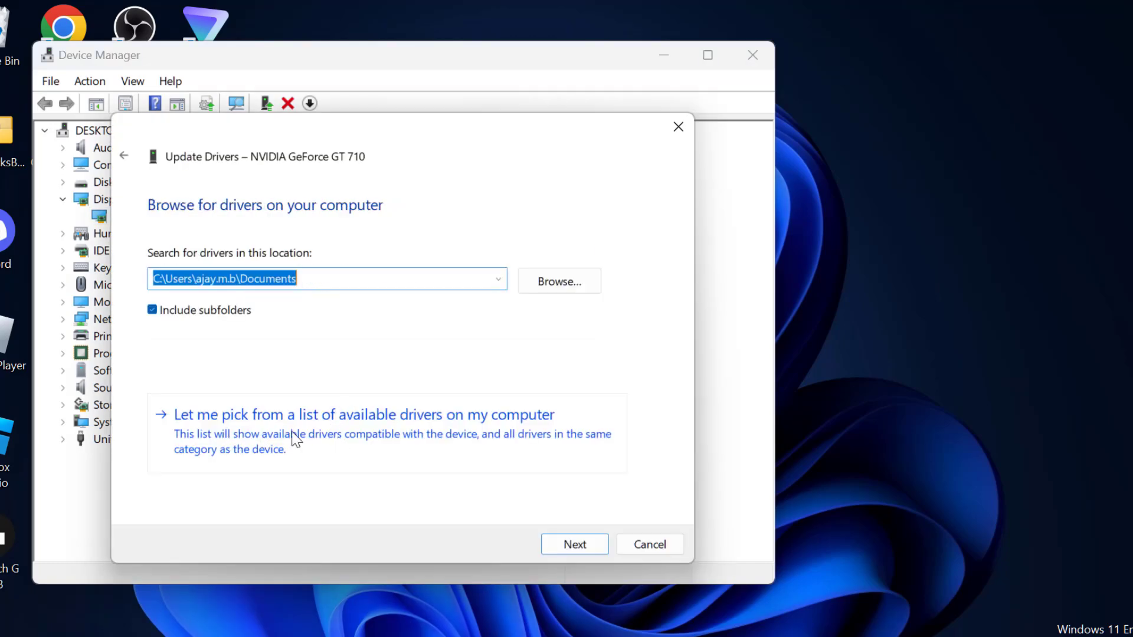
left_click(401, 443)
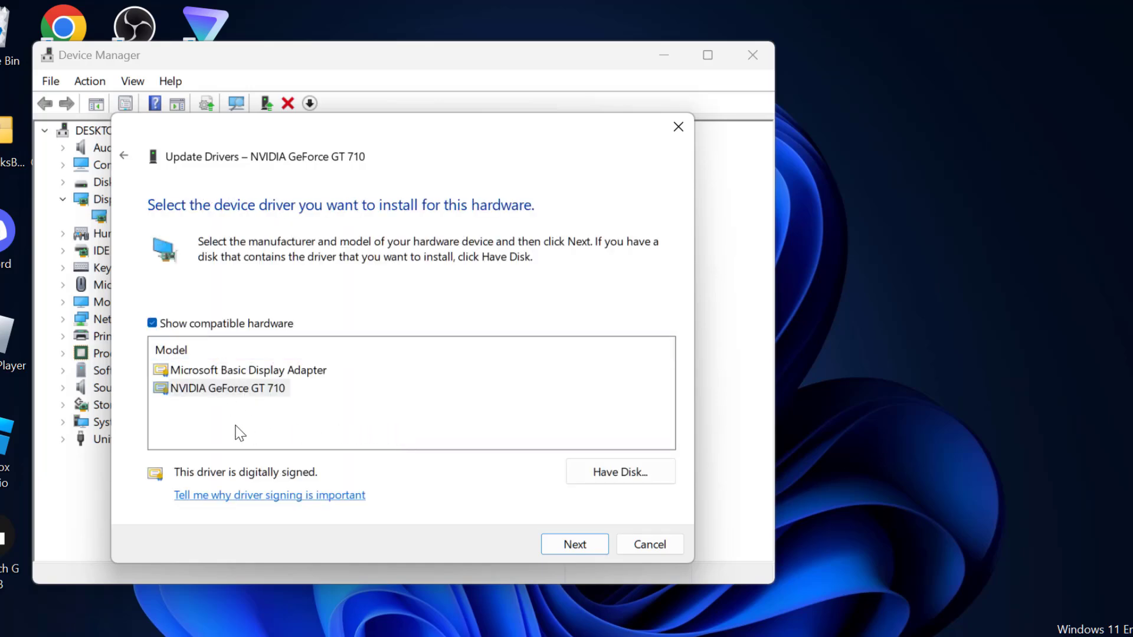
left_click(204, 392)
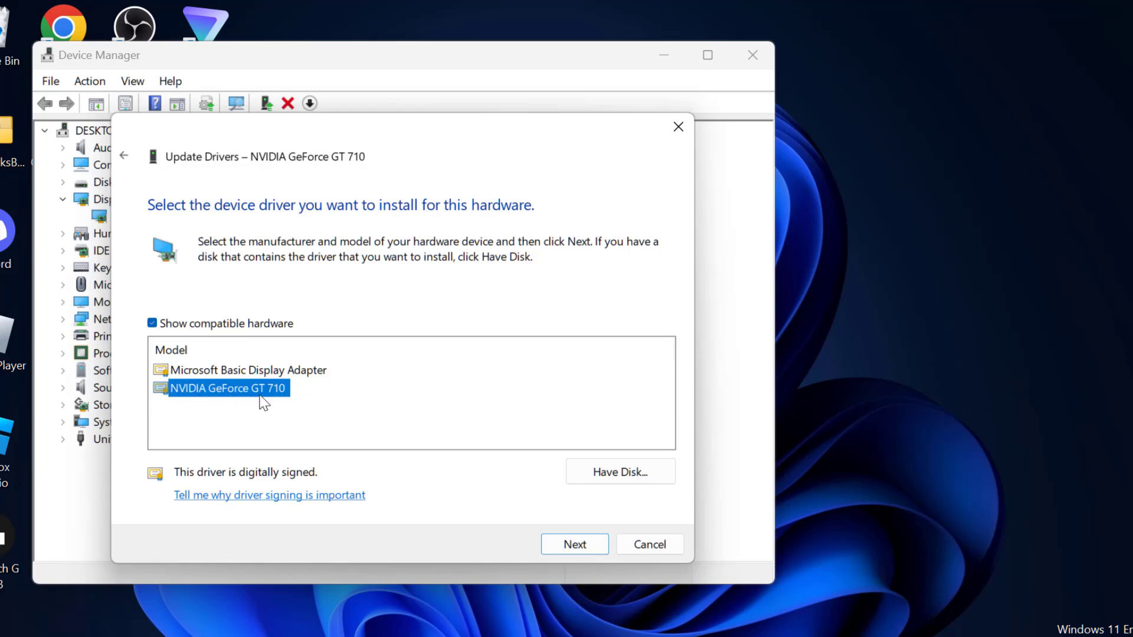
left_click(579, 548)
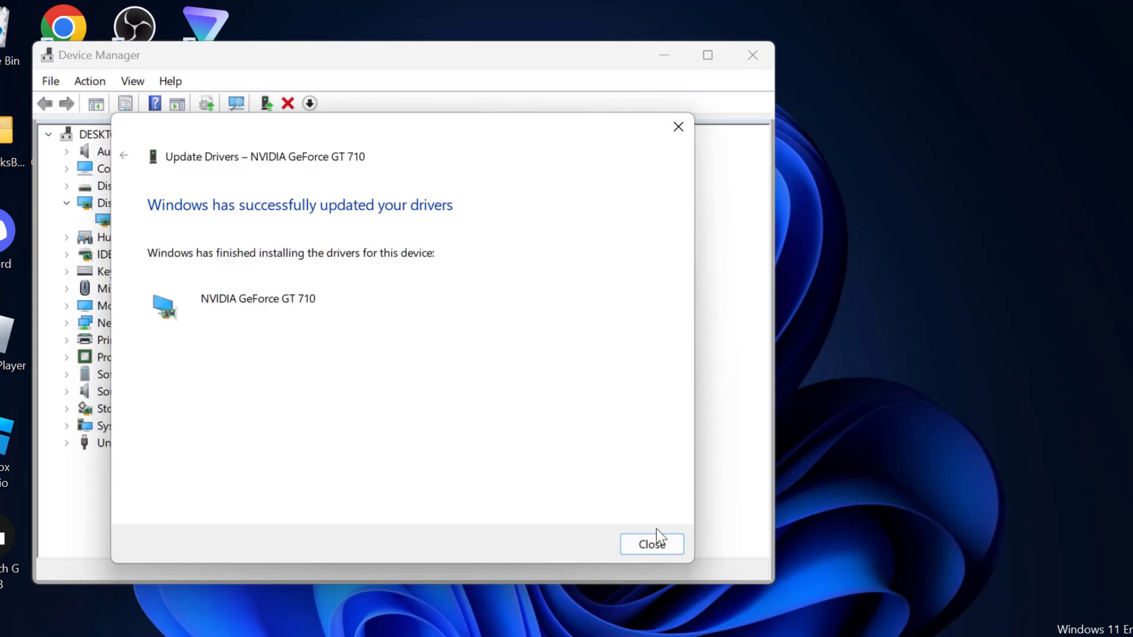
left_click(657, 543)
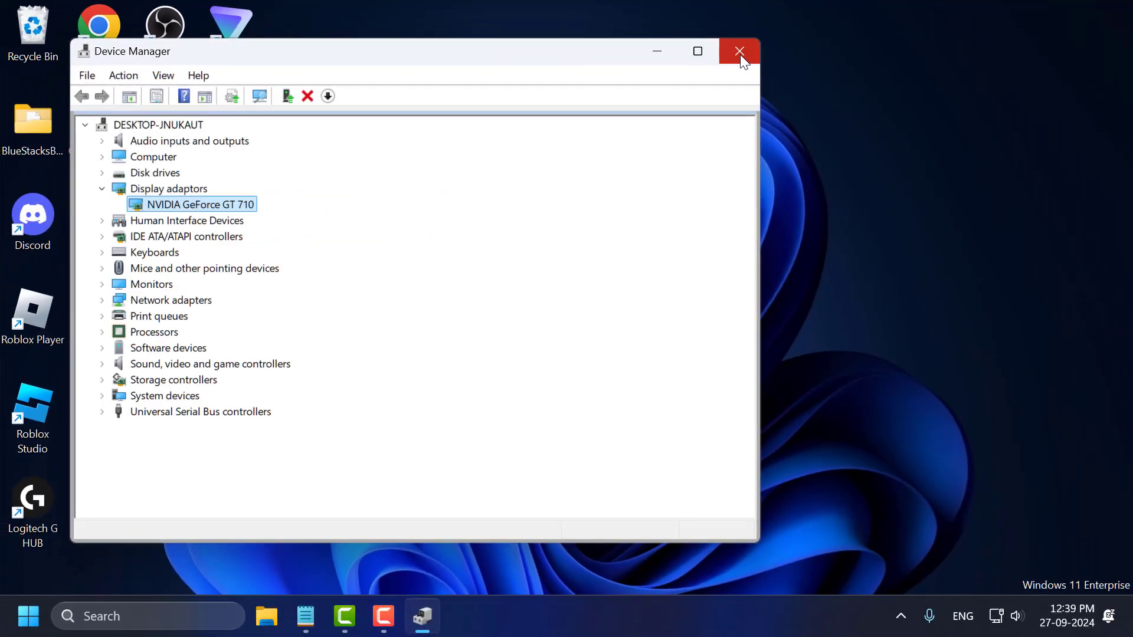
Restart Device Manager and select the NVIDIA GeForce GT 710 under Display adaptors
left_click(752, 55)
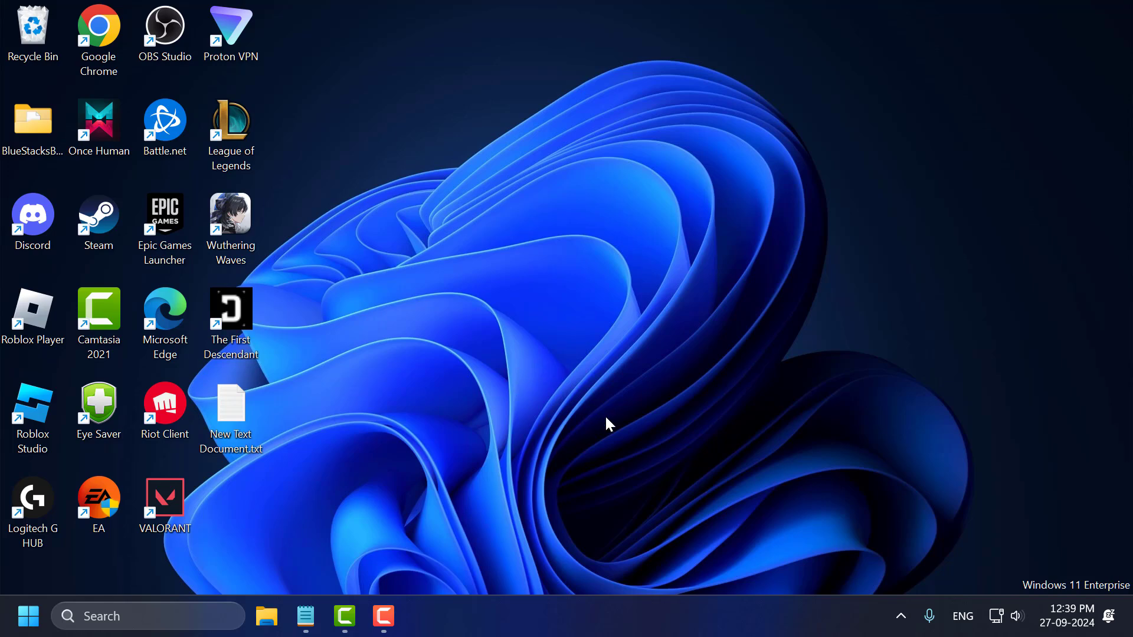
left_click(190, 622)
type("d")
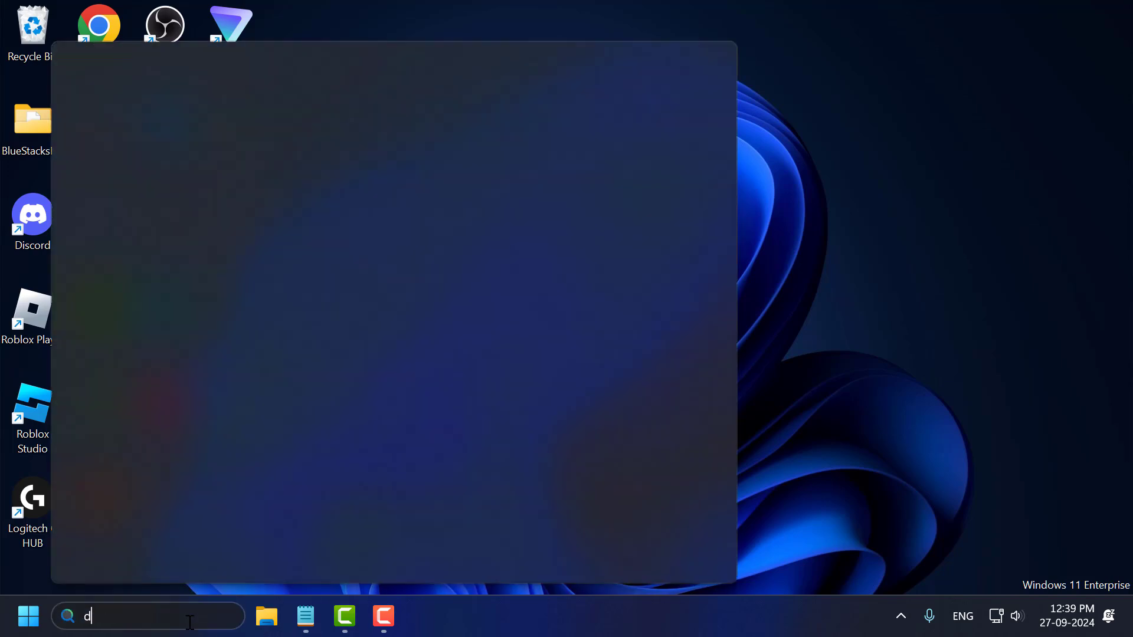
type("e")
left_click(211, 181)
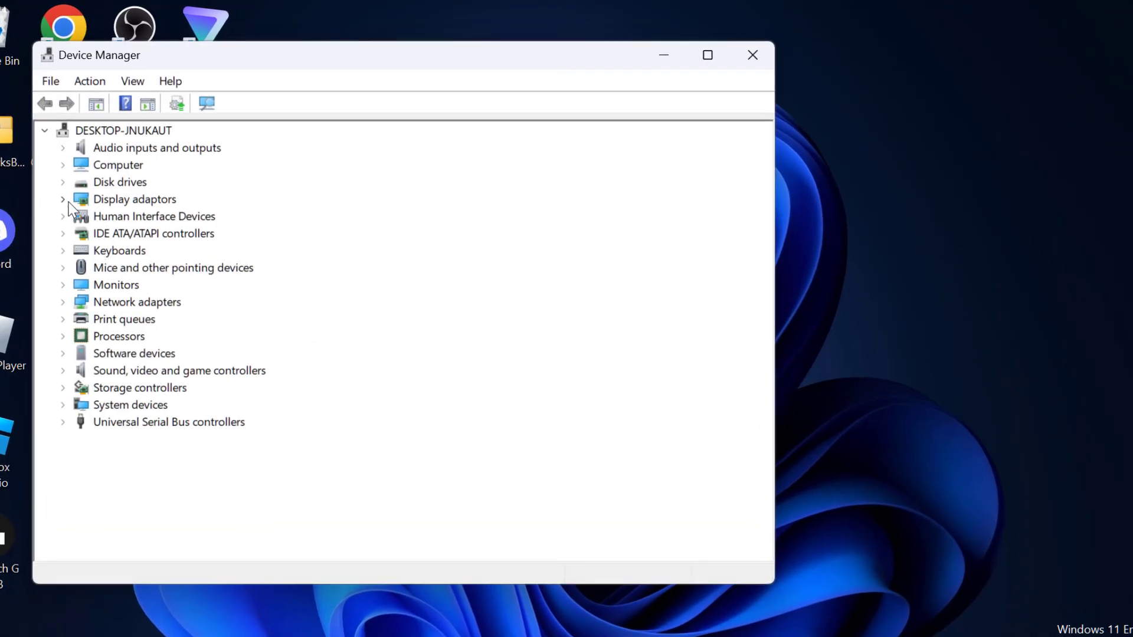
left_click(64, 199)
left_click(106, 203)
left_click(156, 219)
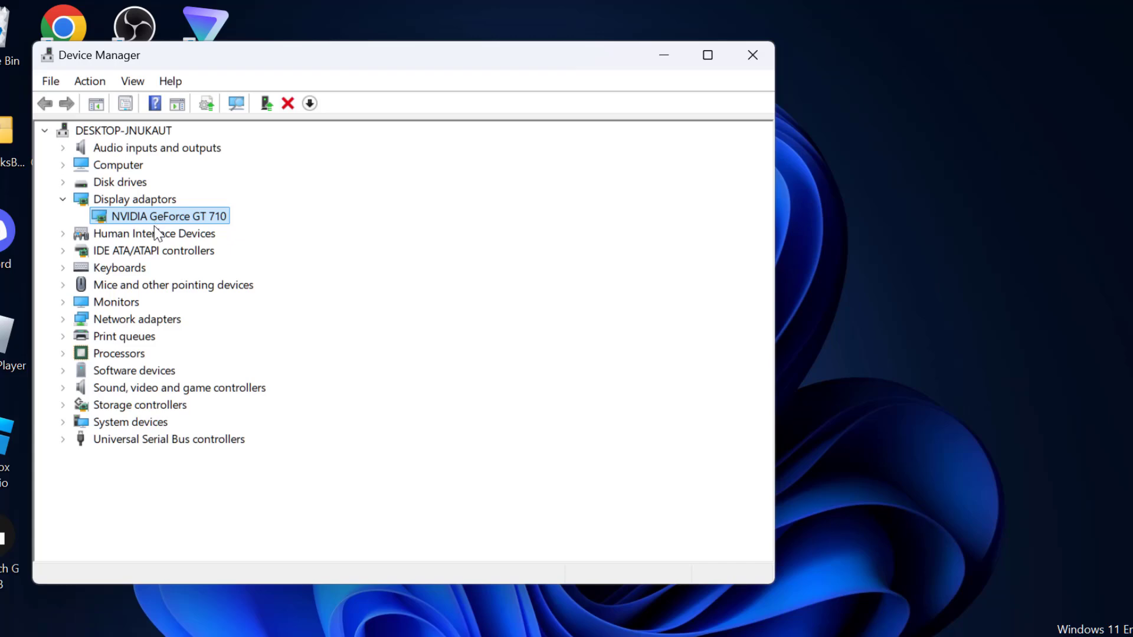
Bring up Uninstall device for the GT 710, then cancel the confirmation
right_click(156, 227)
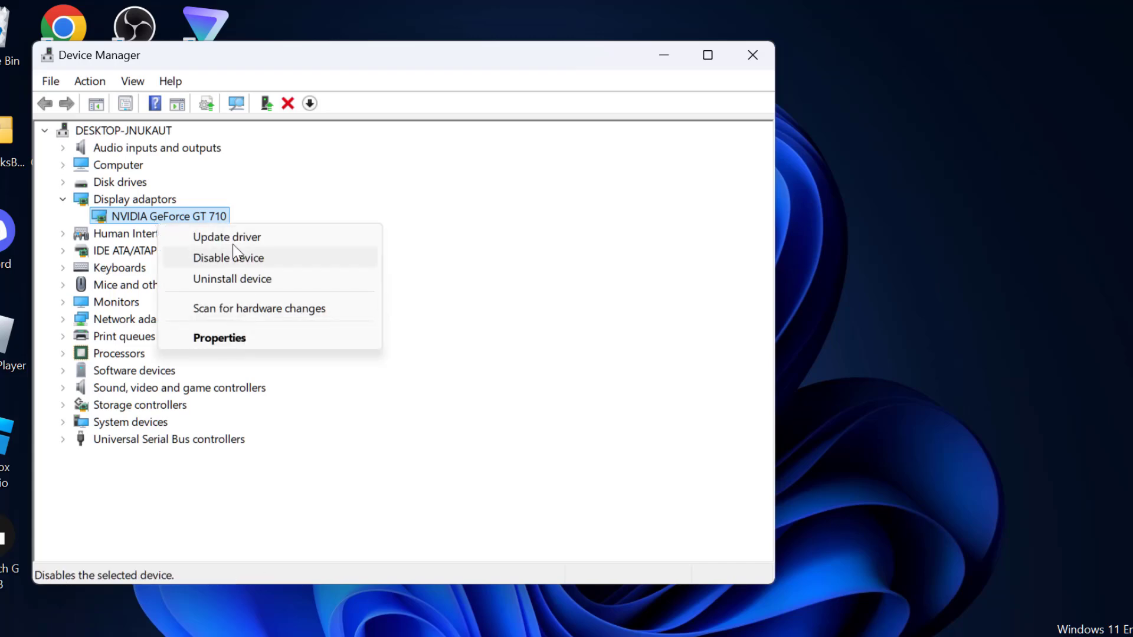
left_click(250, 277)
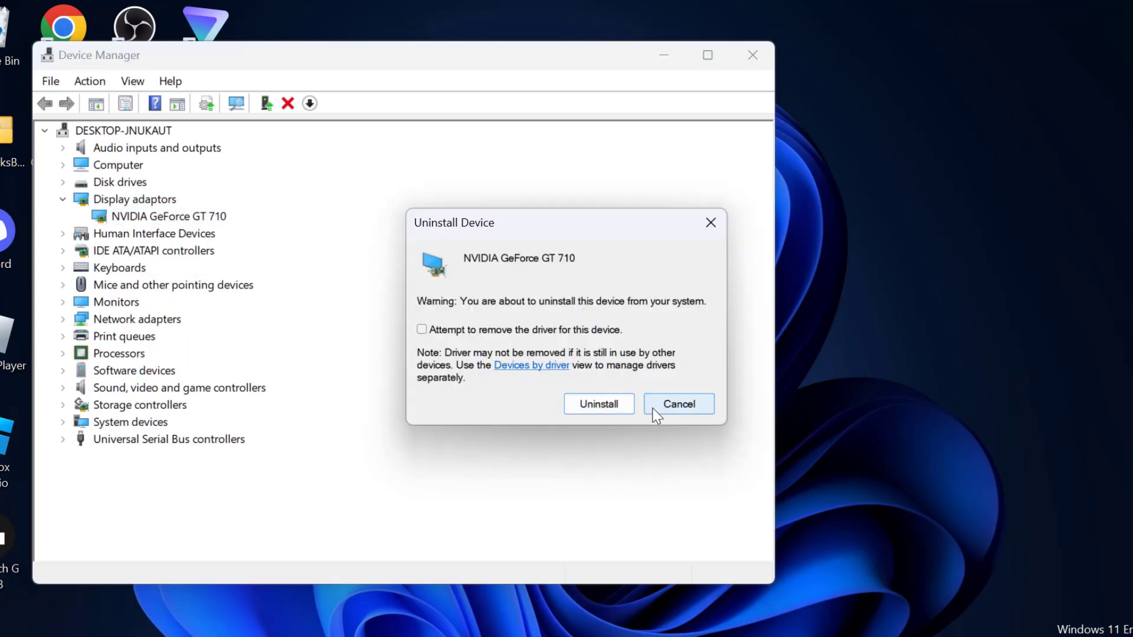
left_click(675, 407)
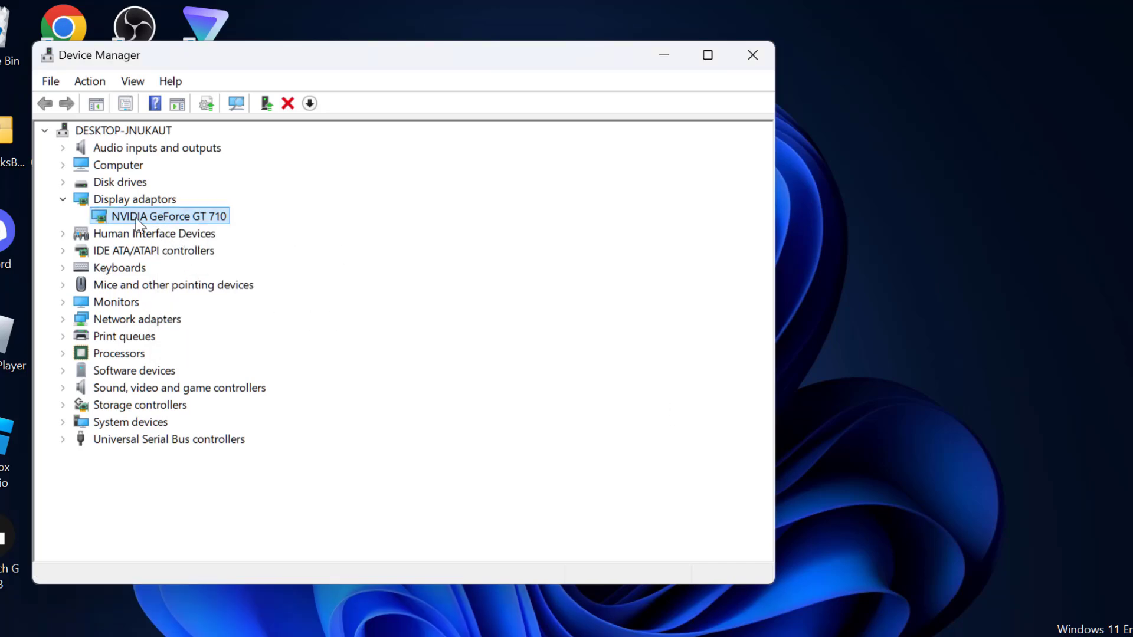
Run Action > Scan for hardware changes so the GT 710 reappears, then close Device Manager
left_click(89, 81)
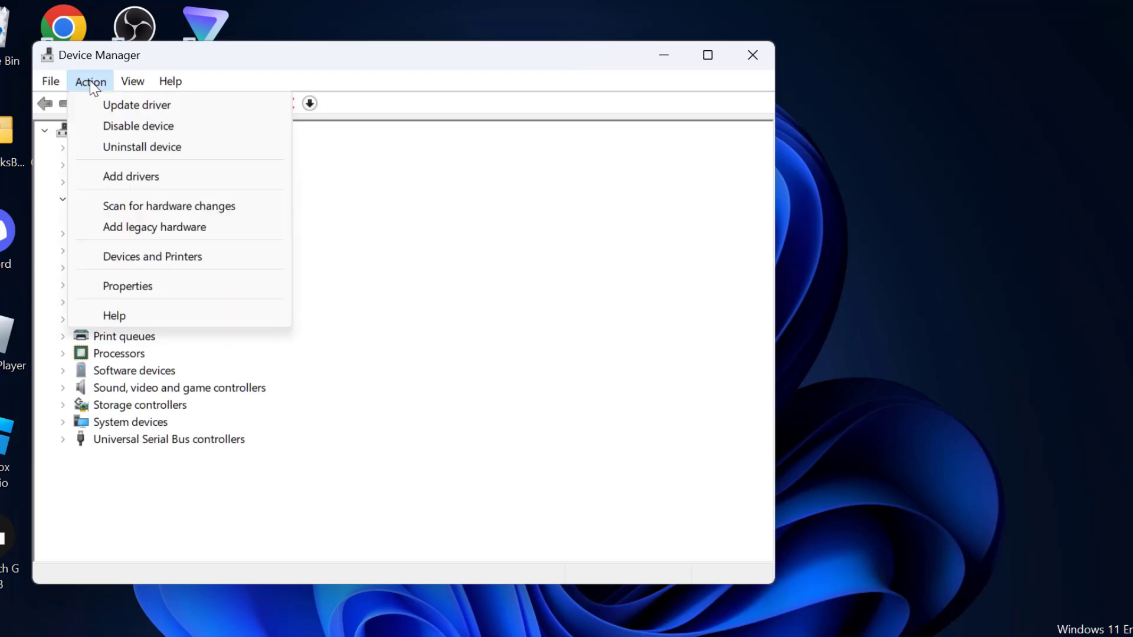
mouse_move(133, 80)
mouse_move(90, 81)
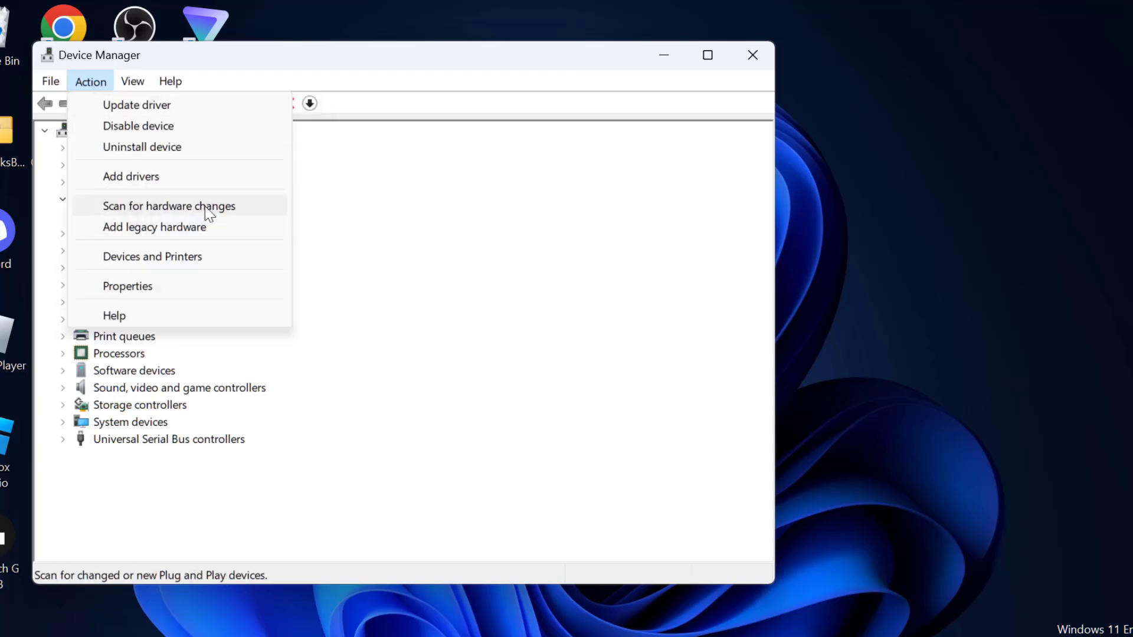
left_click(247, 207)
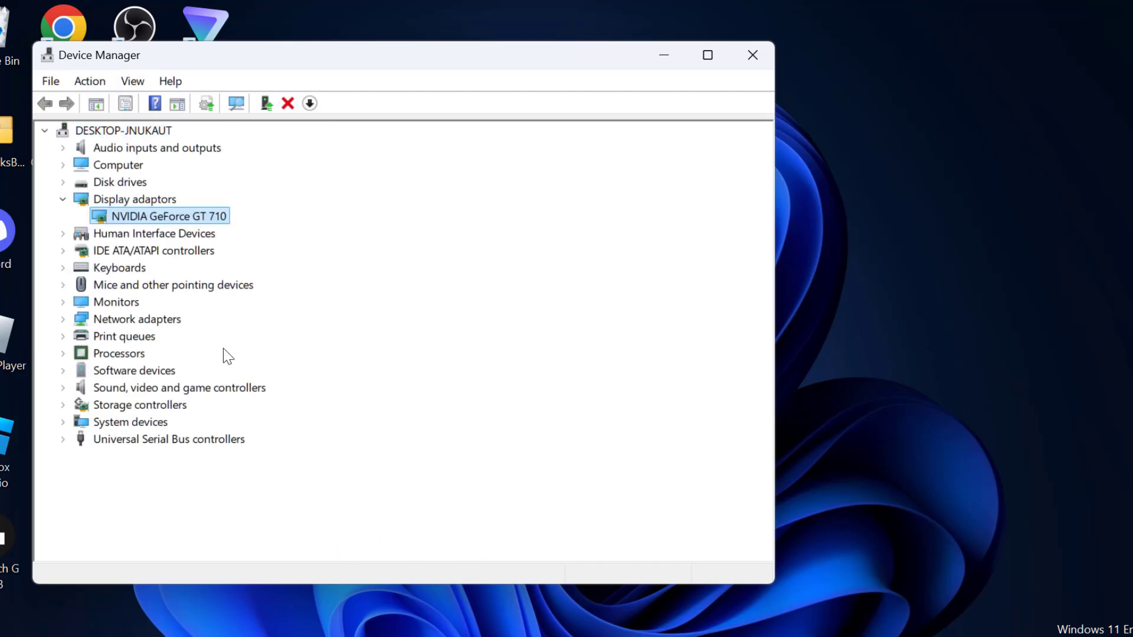
left_click(753, 55)
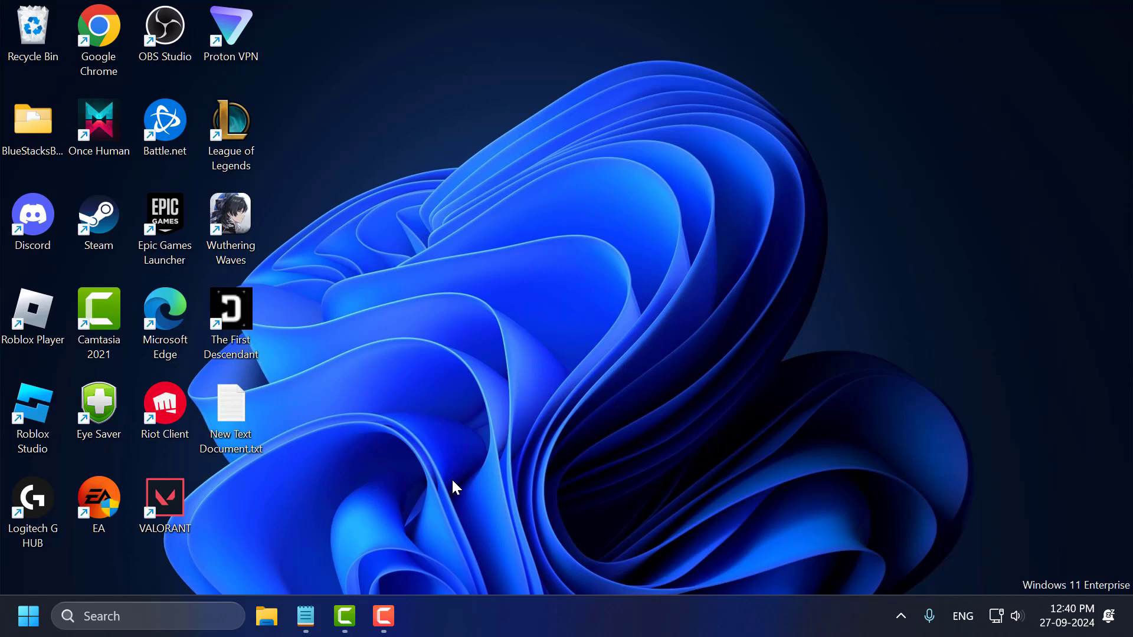
Open Settings and go to Windows Update > Advanced options, showing 1 optional update
left_click(200, 615)
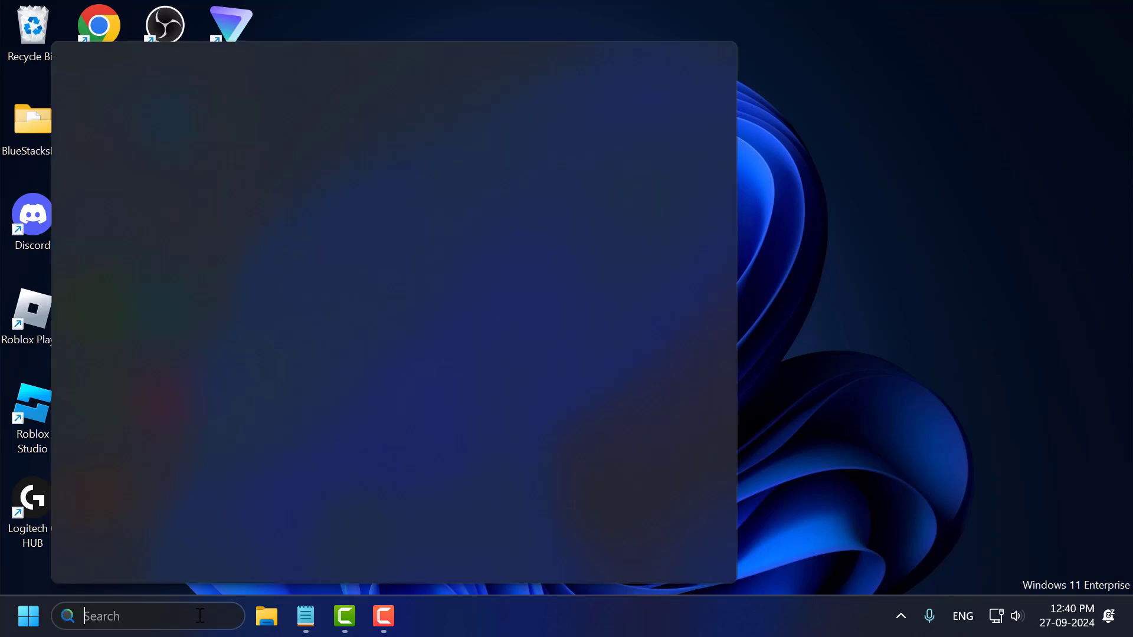
type("settings")
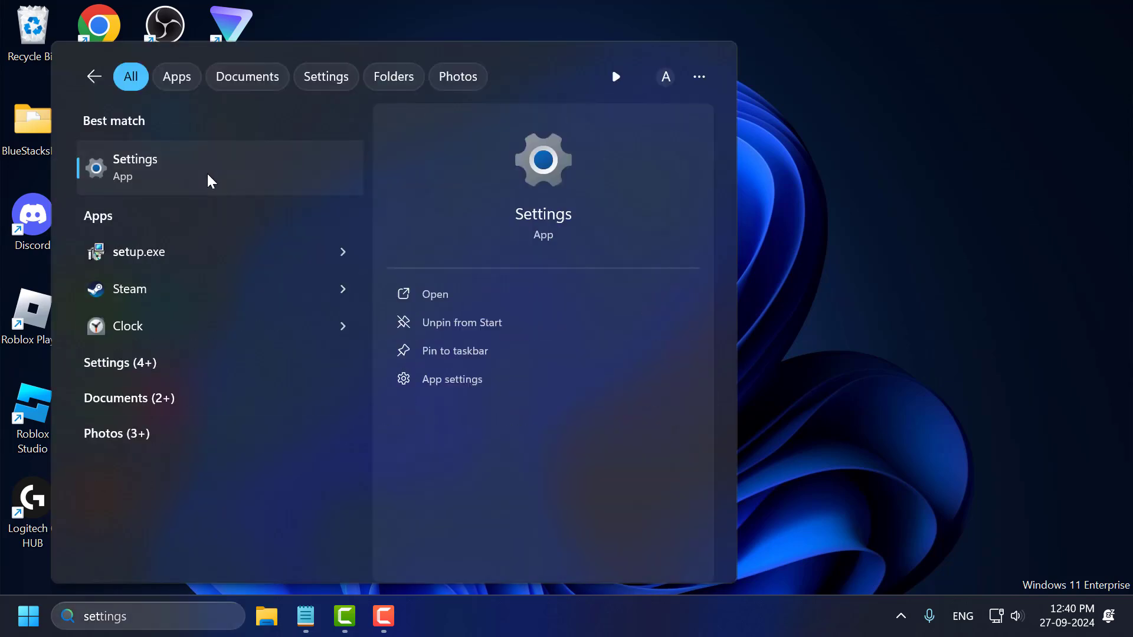
left_click(207, 173)
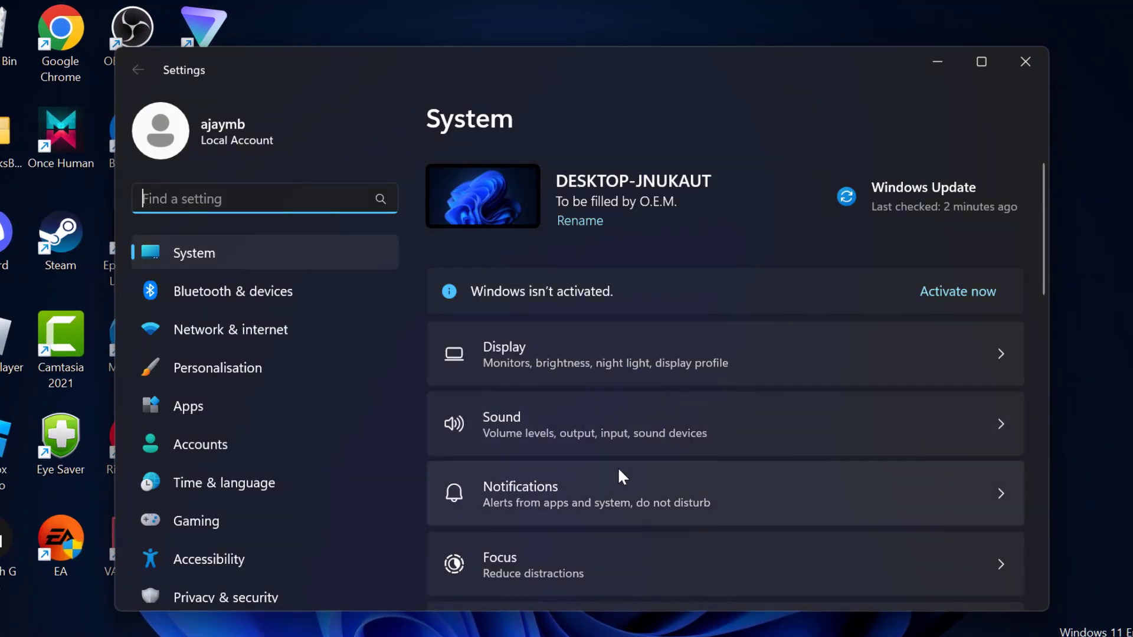
scroll(266, 486, "down", 1)
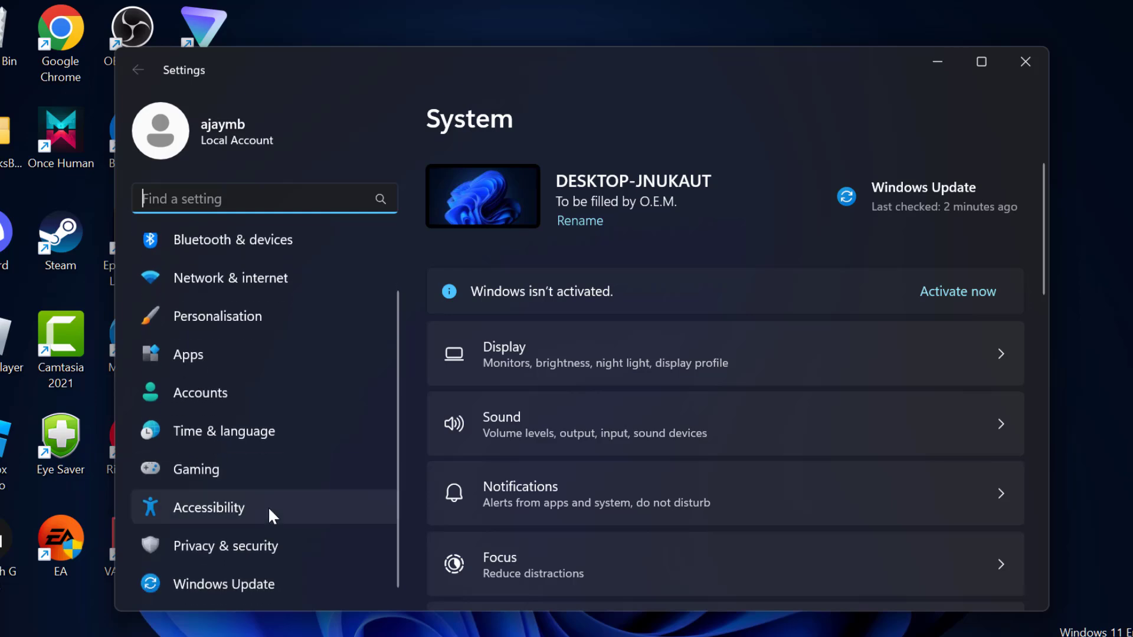
left_click(318, 584)
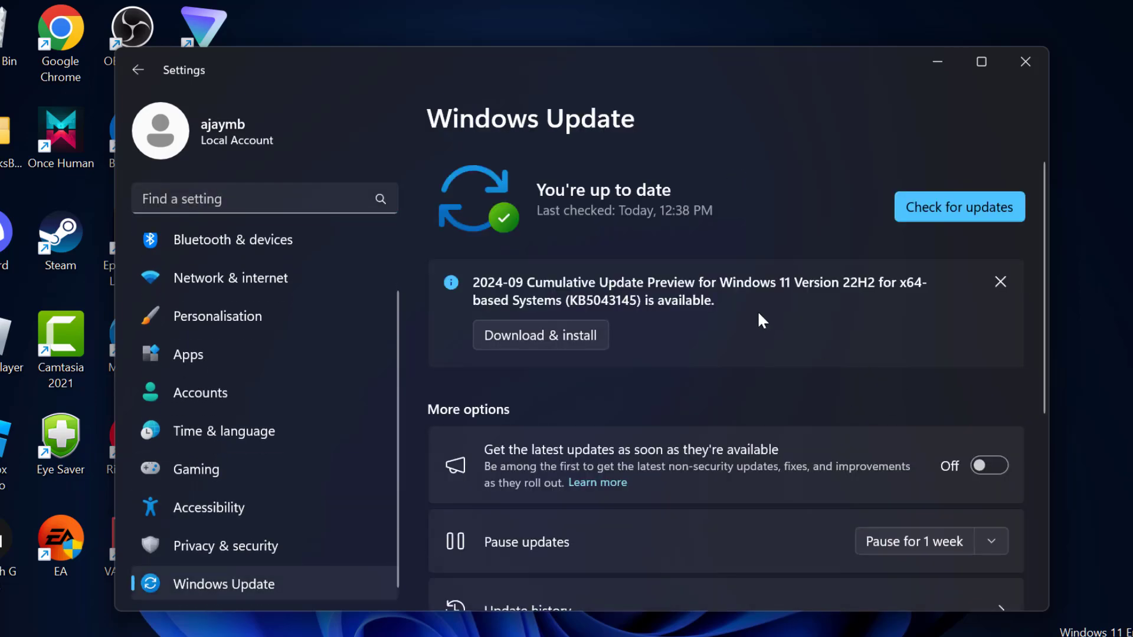
scroll(756, 311, "down", 5)
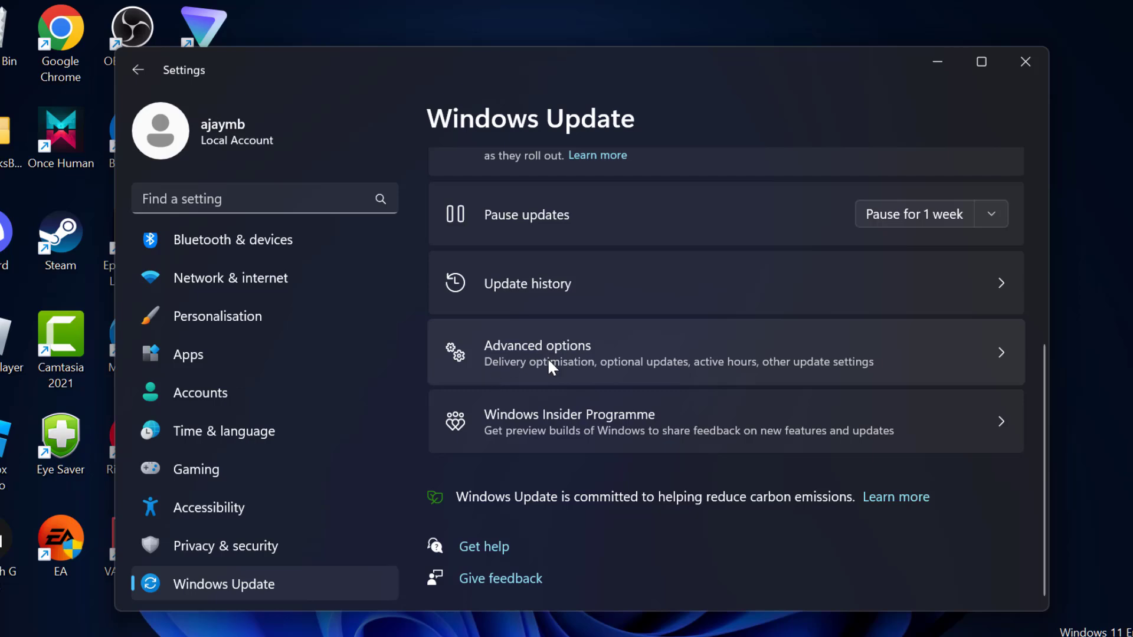
left_click(586, 359)
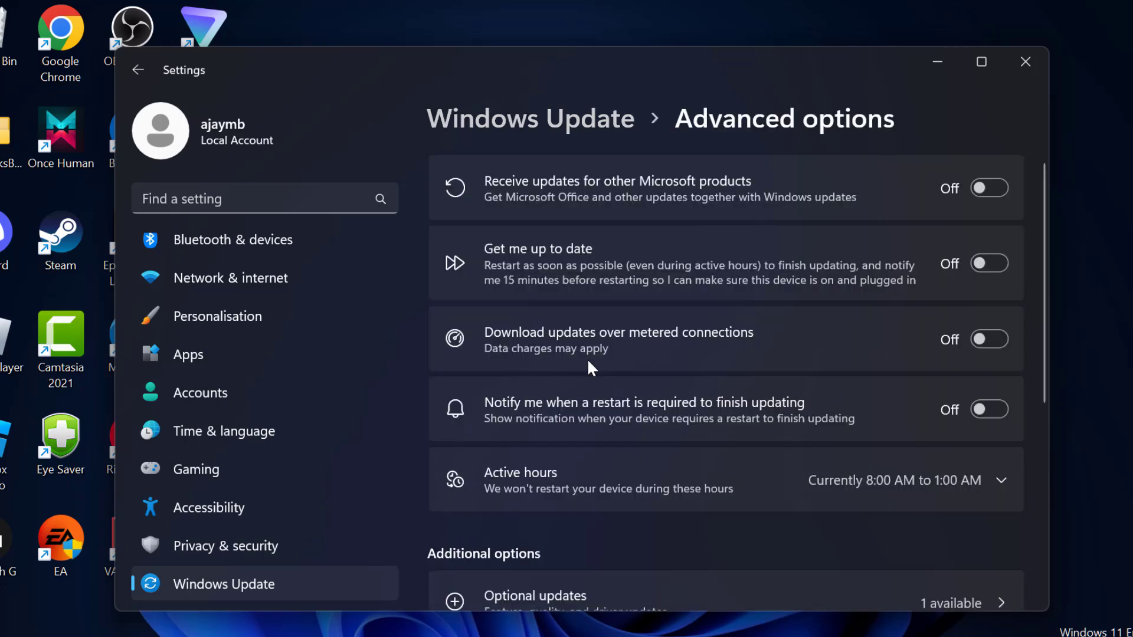
scroll(600, 314, "down", 3)
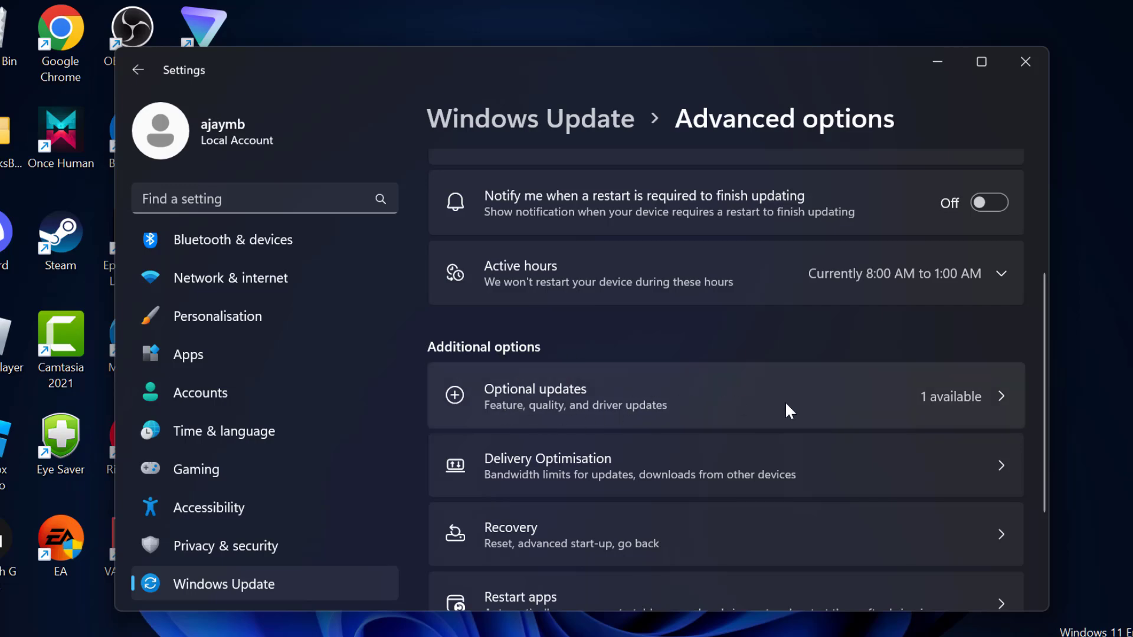
Tick optional update KB5043145, start Download & install, and minimize Settings while it downloads
left_click(748, 408)
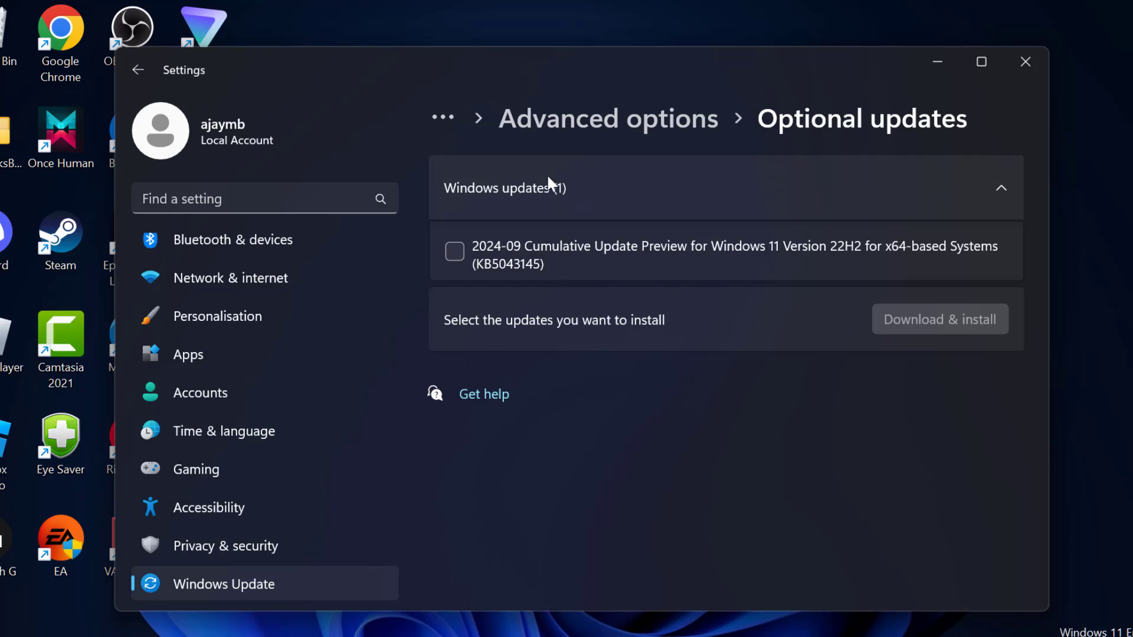
left_click(772, 192)
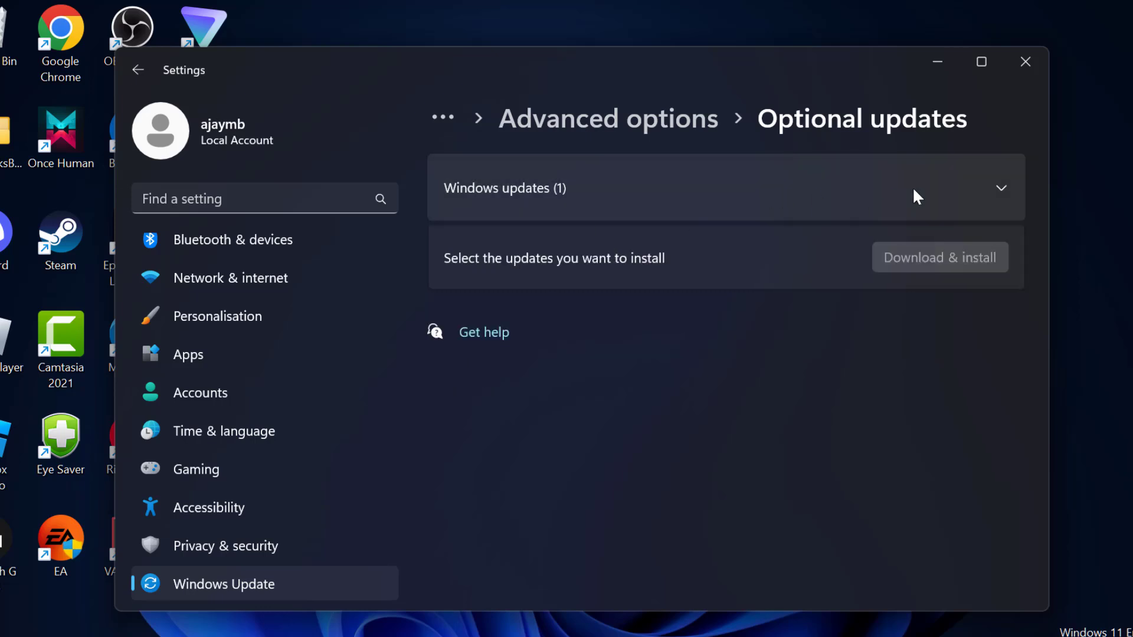
left_click(997, 190)
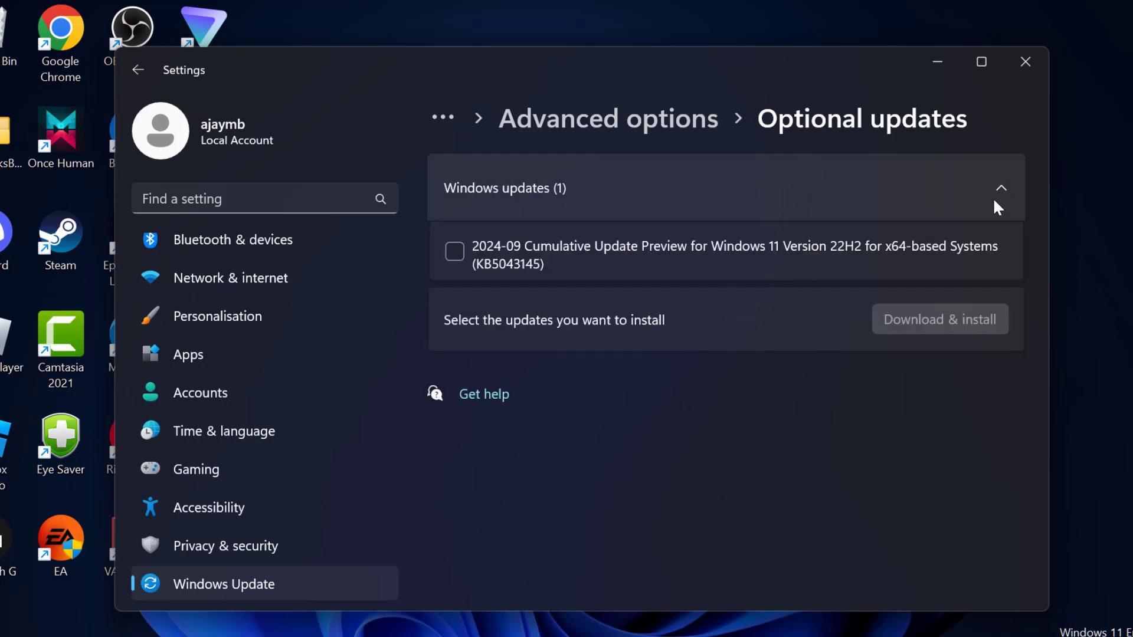
left_click(457, 251)
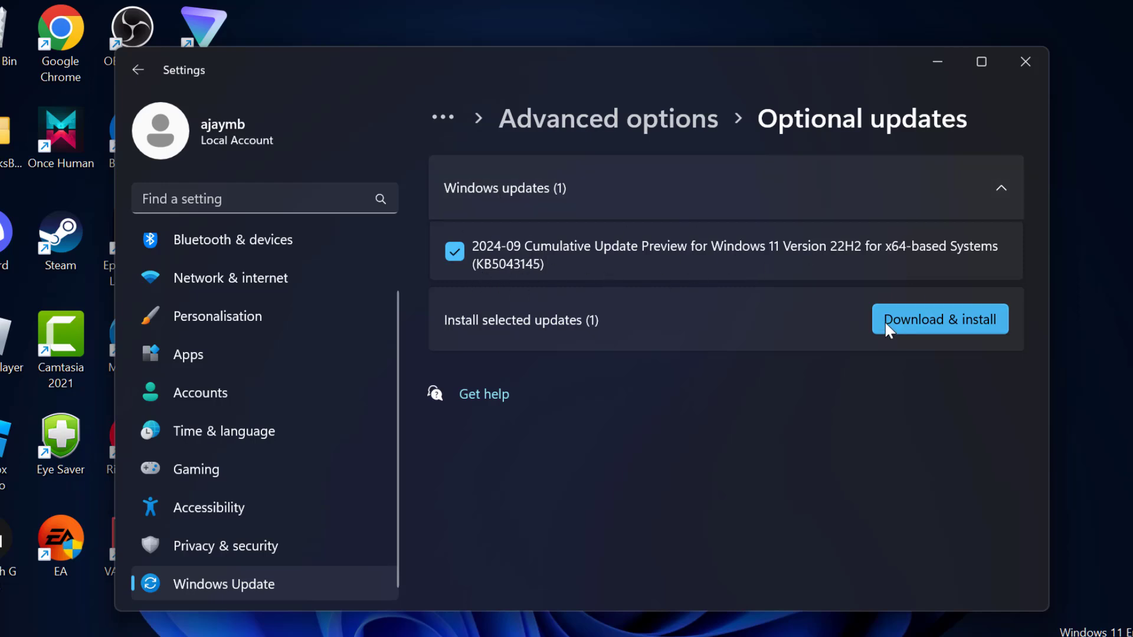
left_click(957, 319)
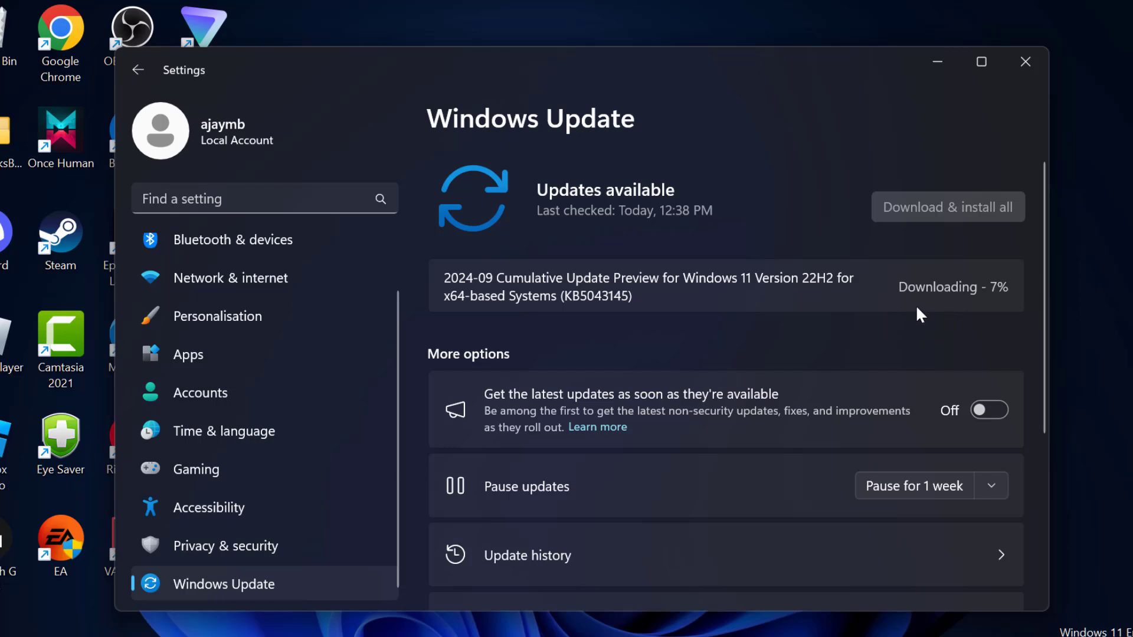
left_click(938, 62)
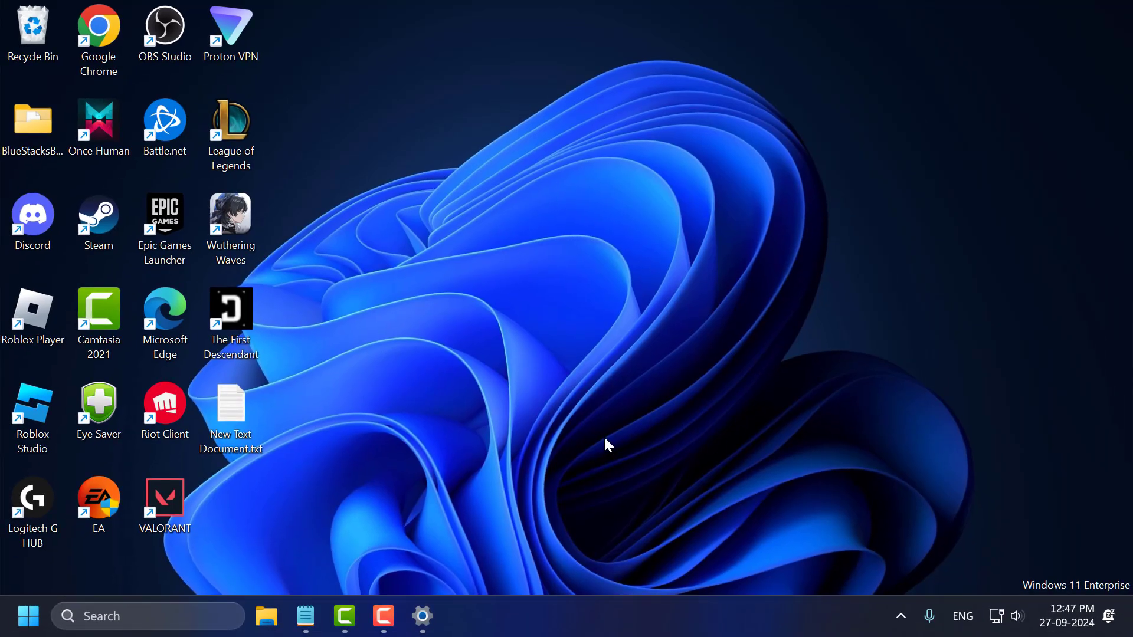
Launch Command Prompt as administrator from a cmd search, accepting the UAC prompt
left_click(156, 620)
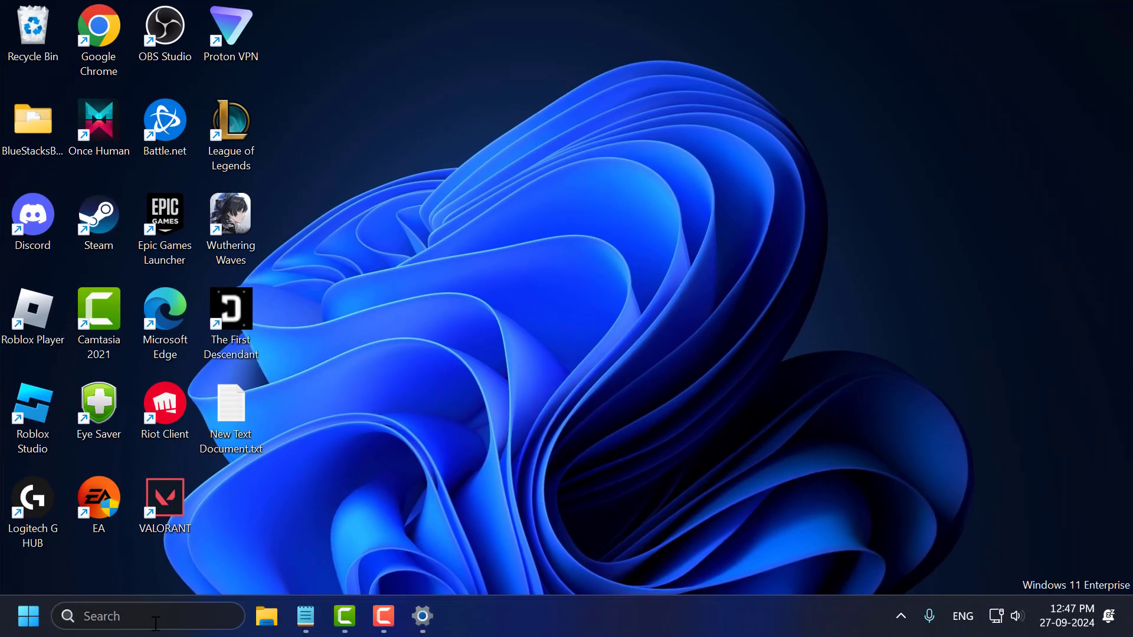
type("cmd")
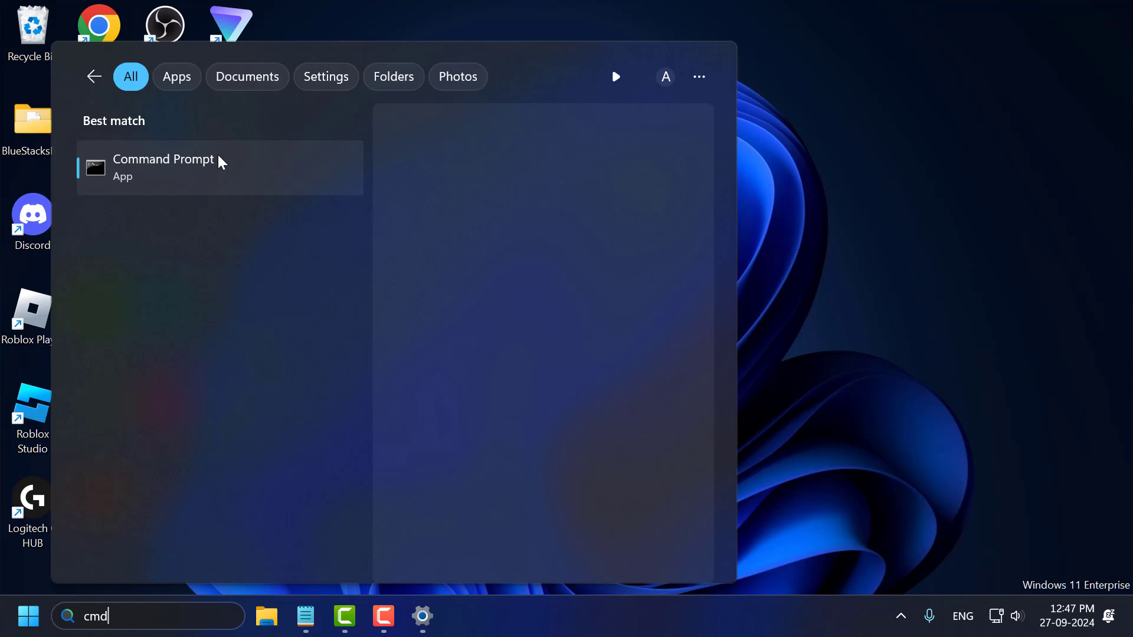
right_click(221, 162)
left_click(291, 178)
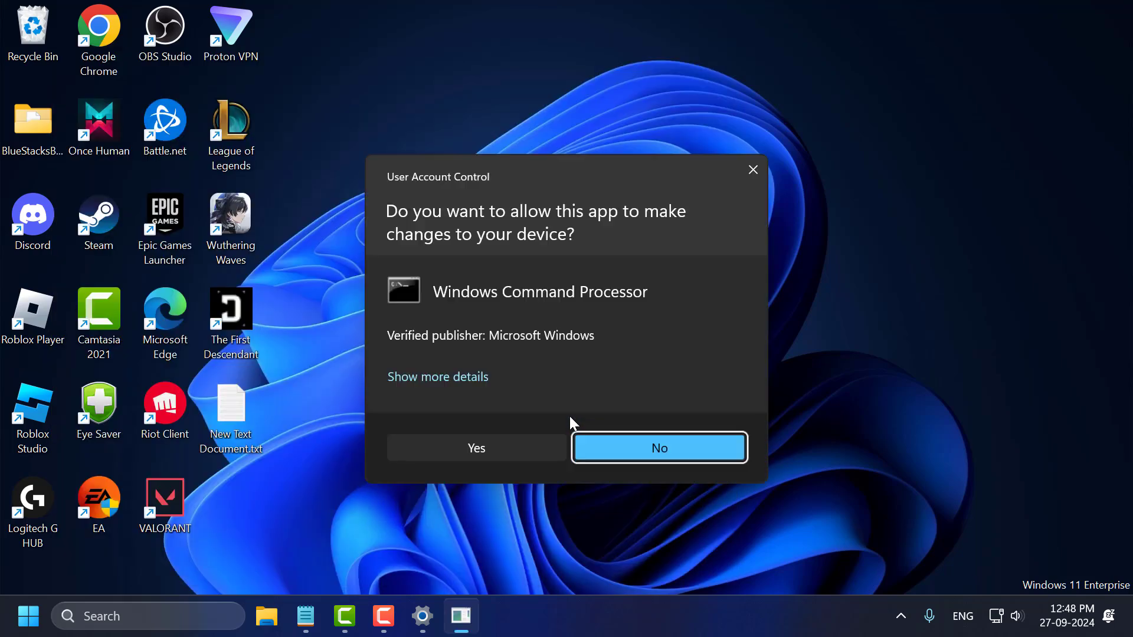
left_click(511, 446)
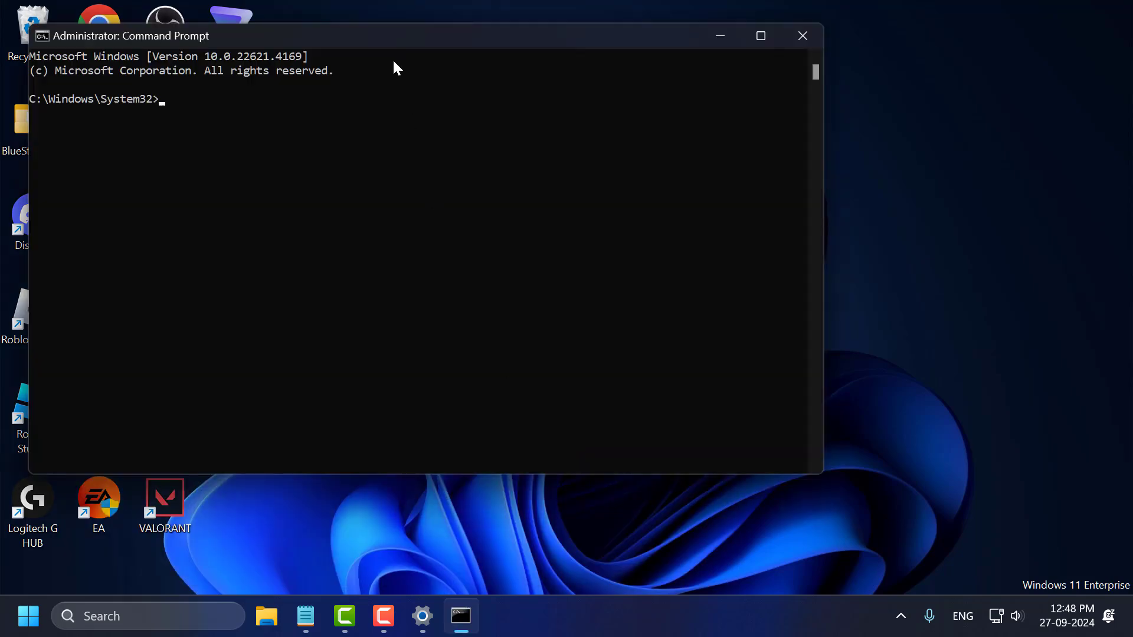
left_click_drag(387, 35, 526, 114)
Paste sfc /scannow from the note and run it, then close the console after no violations
left_click(306, 616)
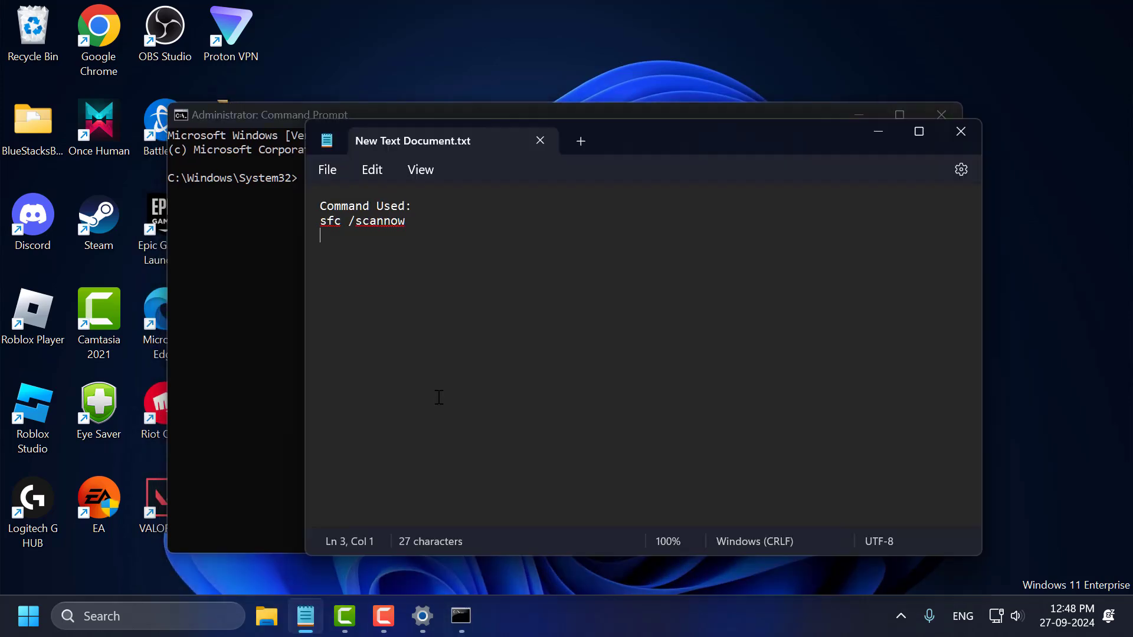
triple_click(444, 224)
key("cmd+c")
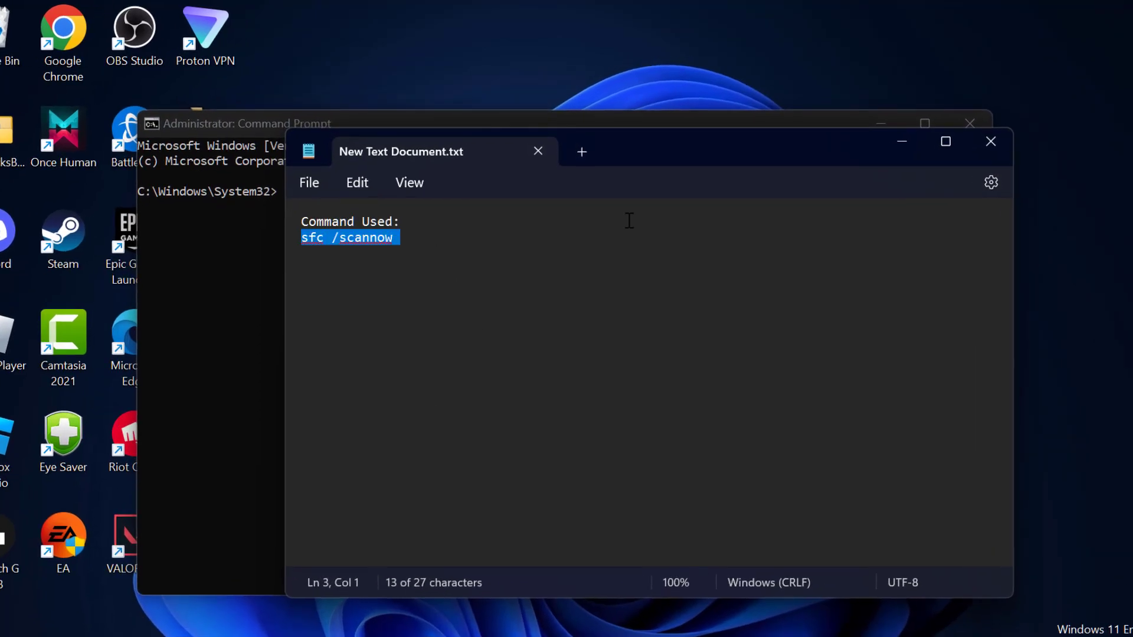
left_click(901, 149)
right_click(517, 160)
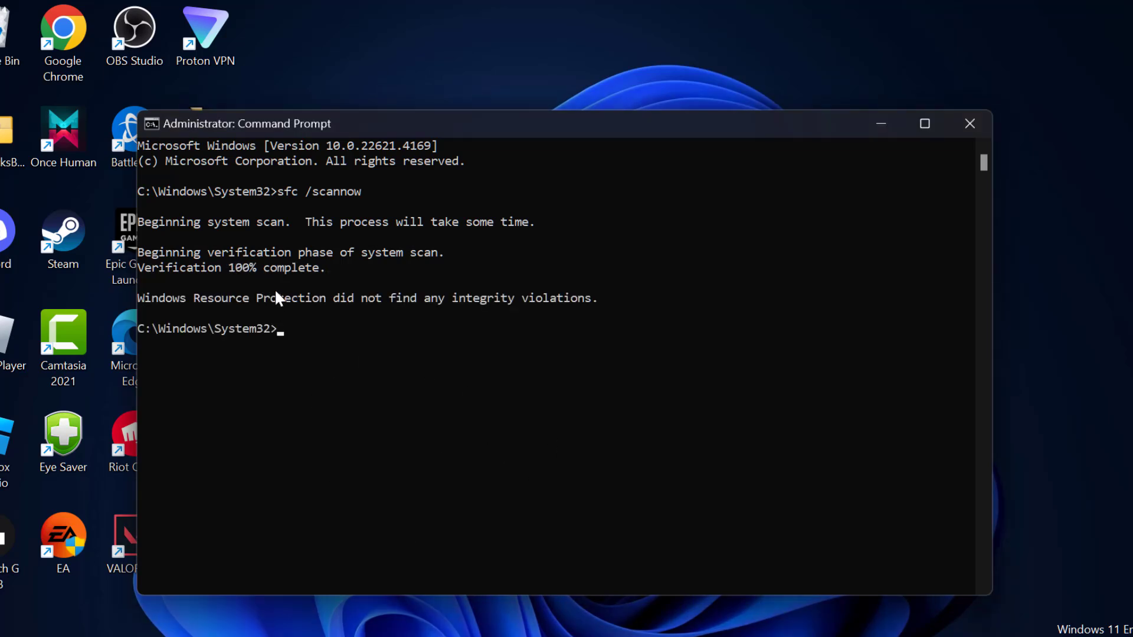
left_click(971, 145)
left_click(970, 124)
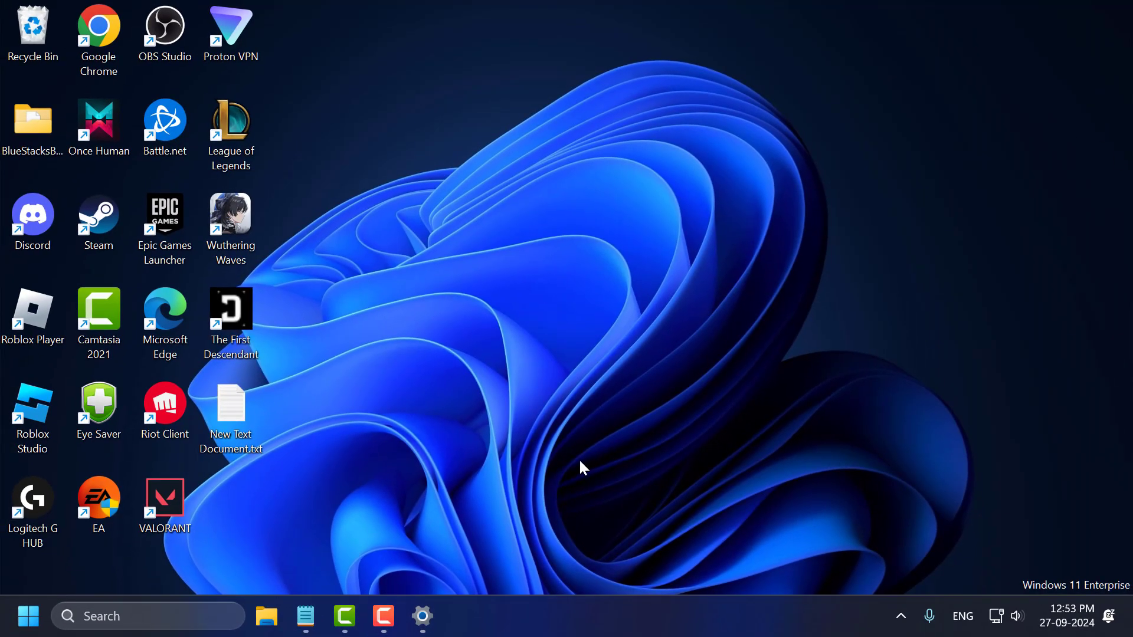